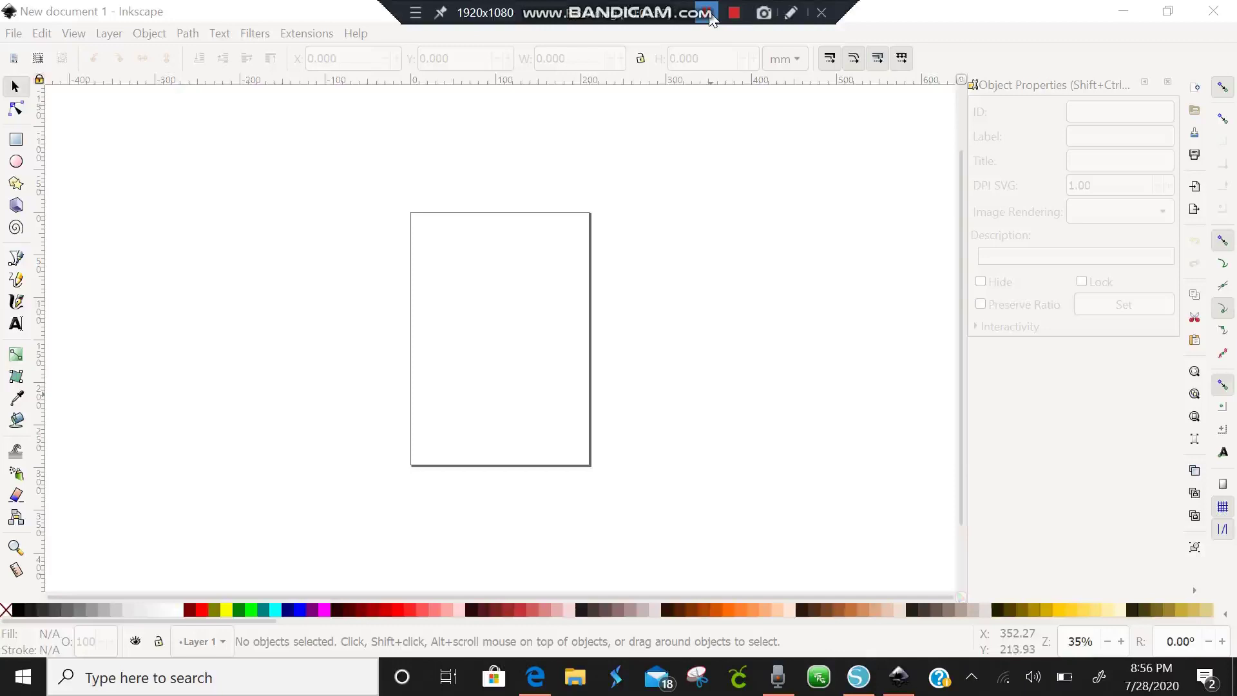
# Step: Add the text 'Jane' on the Inkscape page
pyautogui.click(728, 147)
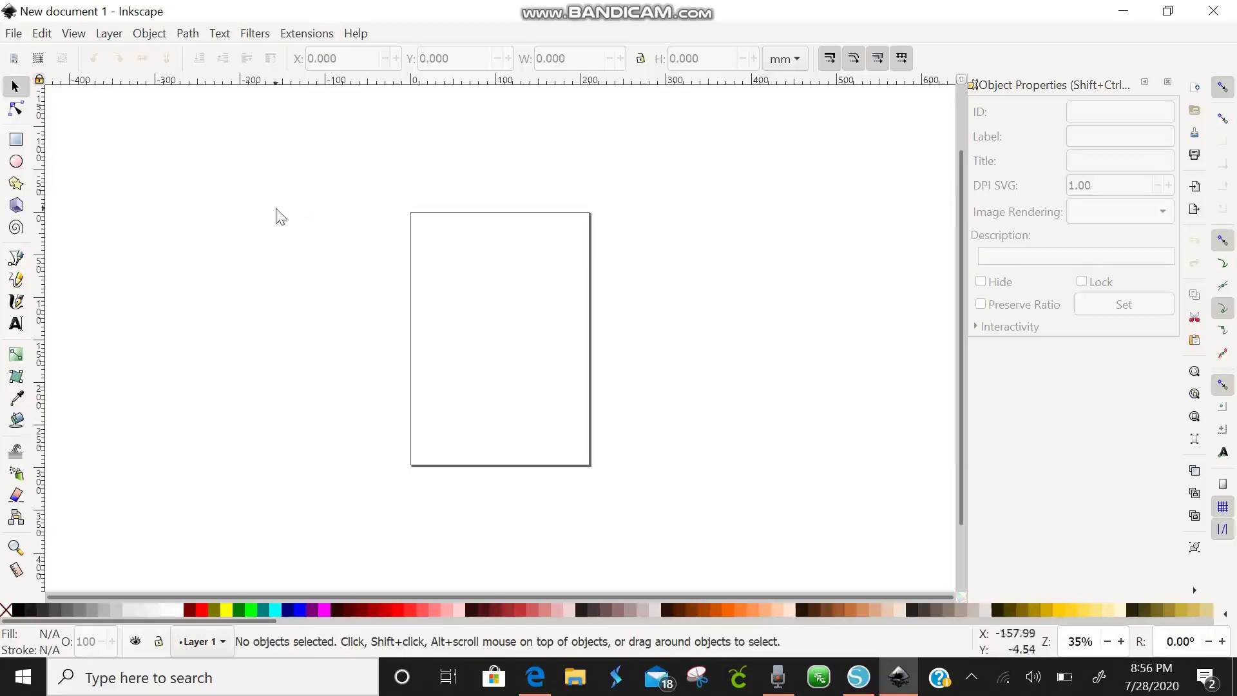
pyautogui.click(16, 323)
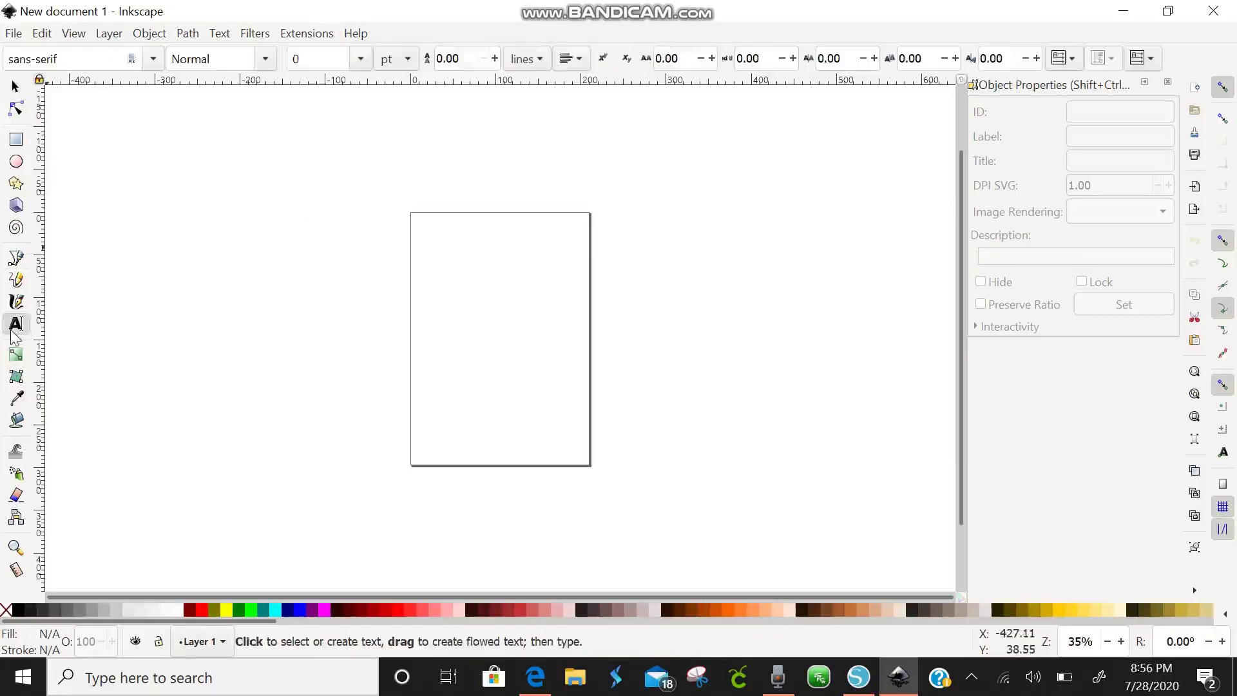
pyautogui.click(433, 315)
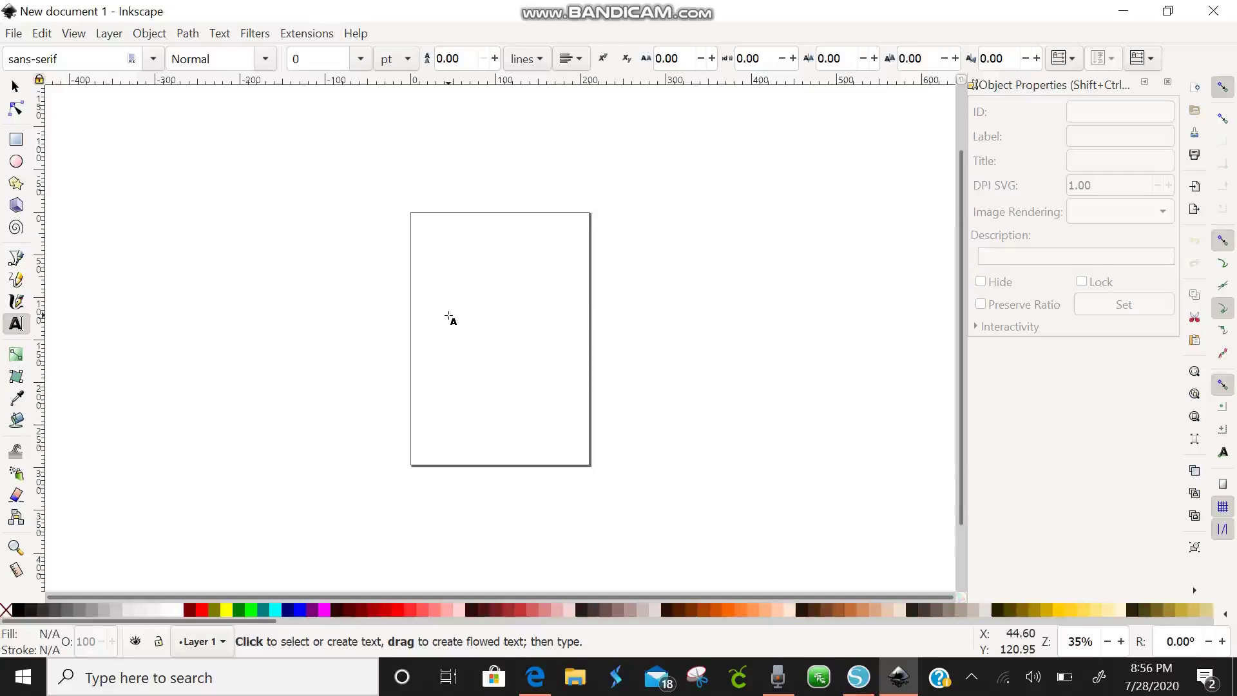
pyautogui.write('Jane')
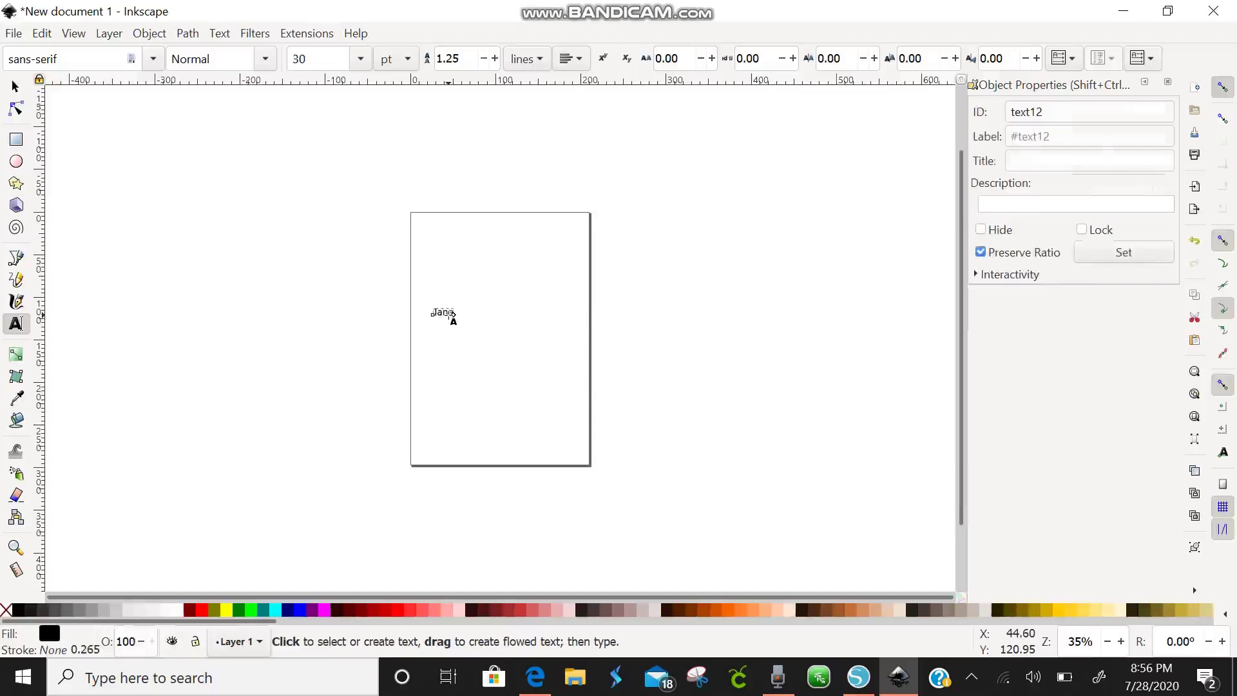
# Step: Scale the Jane text up to about 160 × 84 mm
pyautogui.click(24, 95)
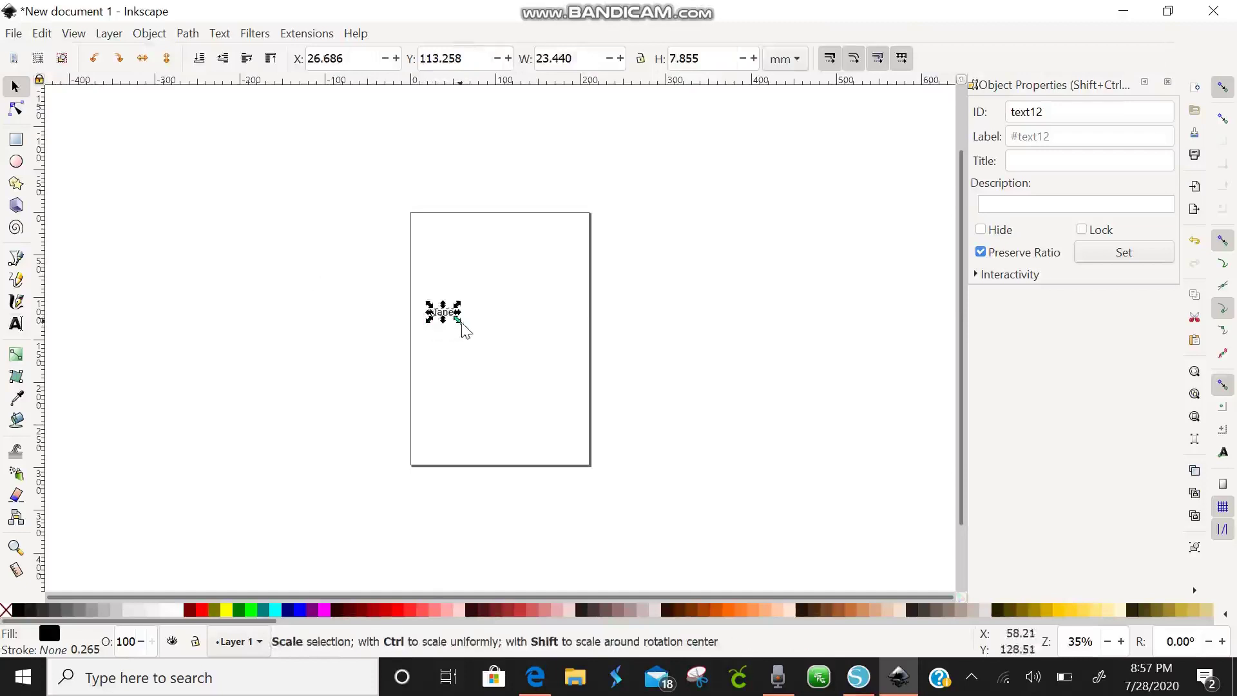
pyautogui.moveTo(461, 322); pyautogui.dragTo(574, 386)
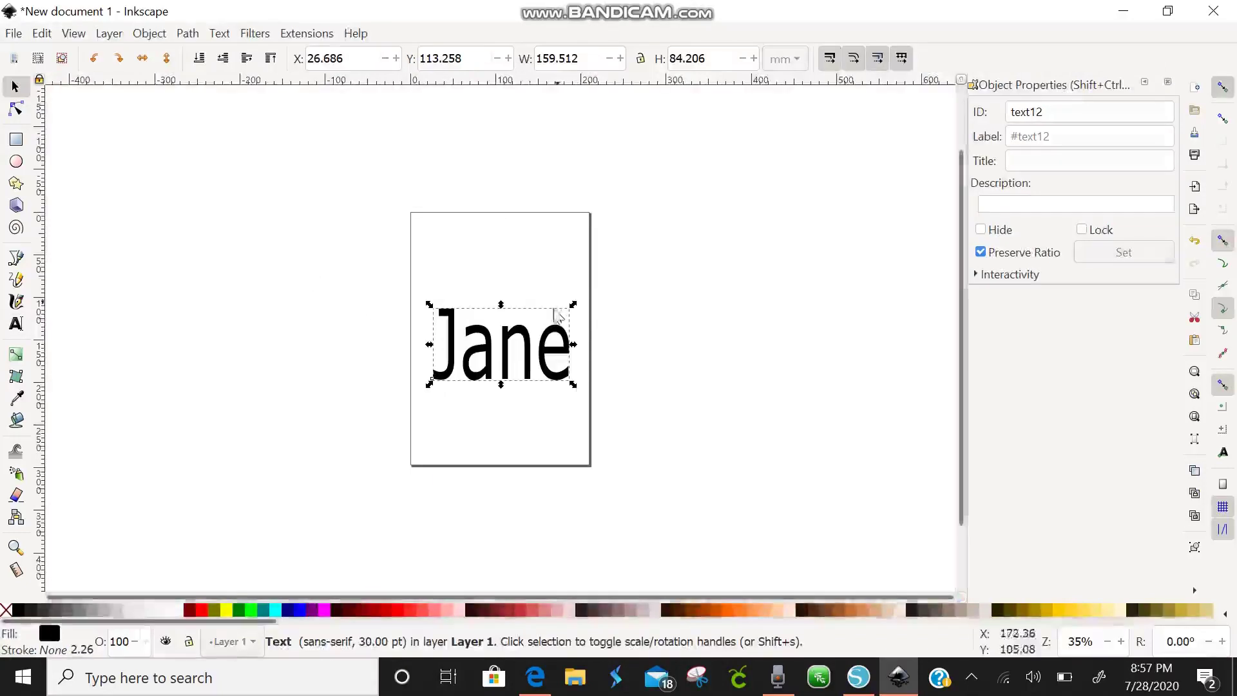
pyautogui.doubleClick(492, 346)
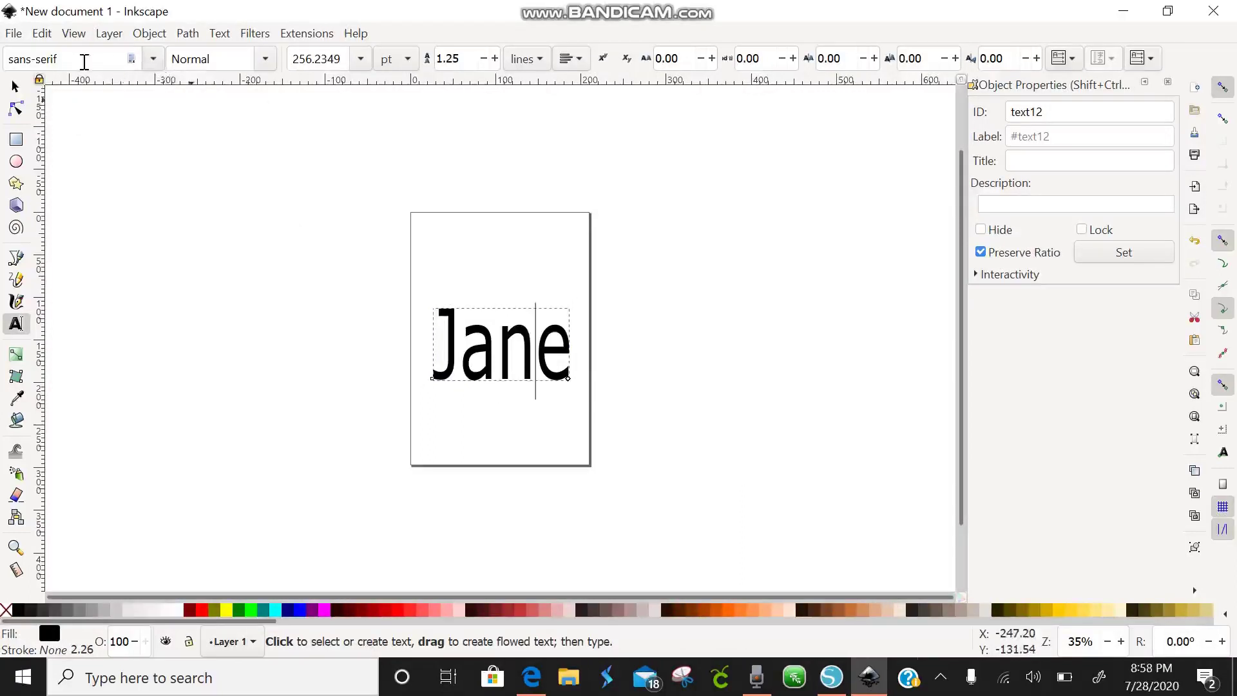
# Step: Change the Jane text's font family from sans-serif to Countryside
pyautogui.click(83, 56)
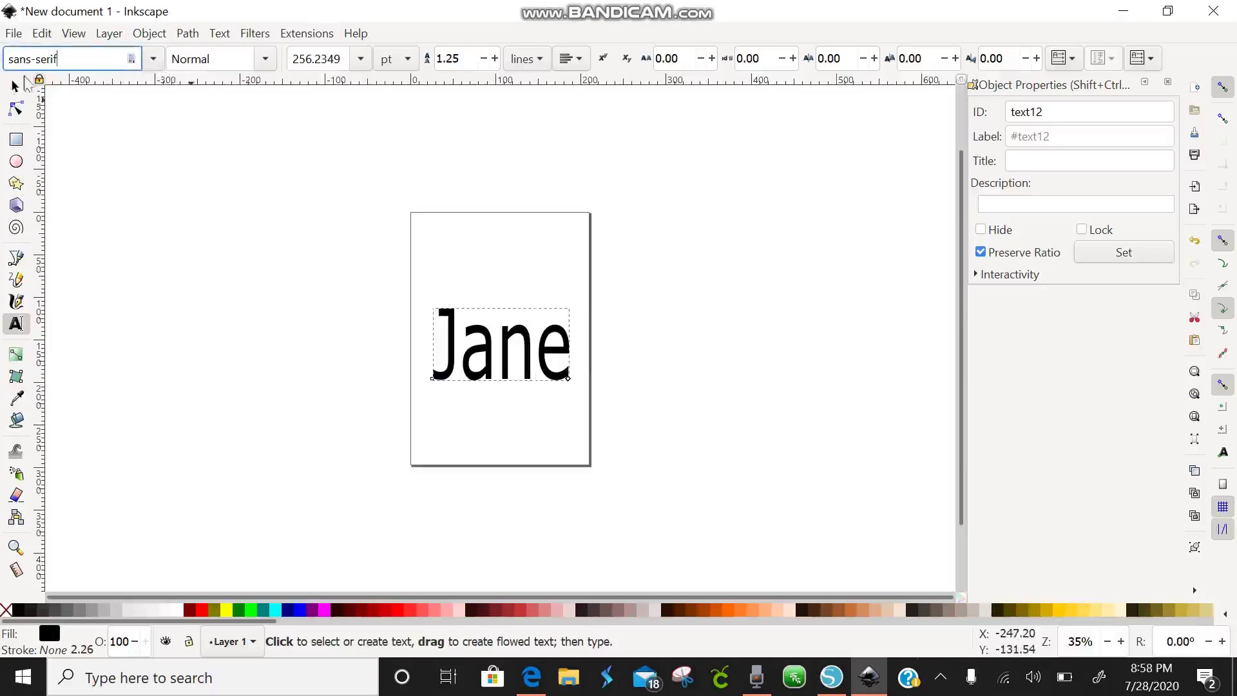
pyautogui.moveTo(86, 57); pyautogui.dragTo(4, 67)
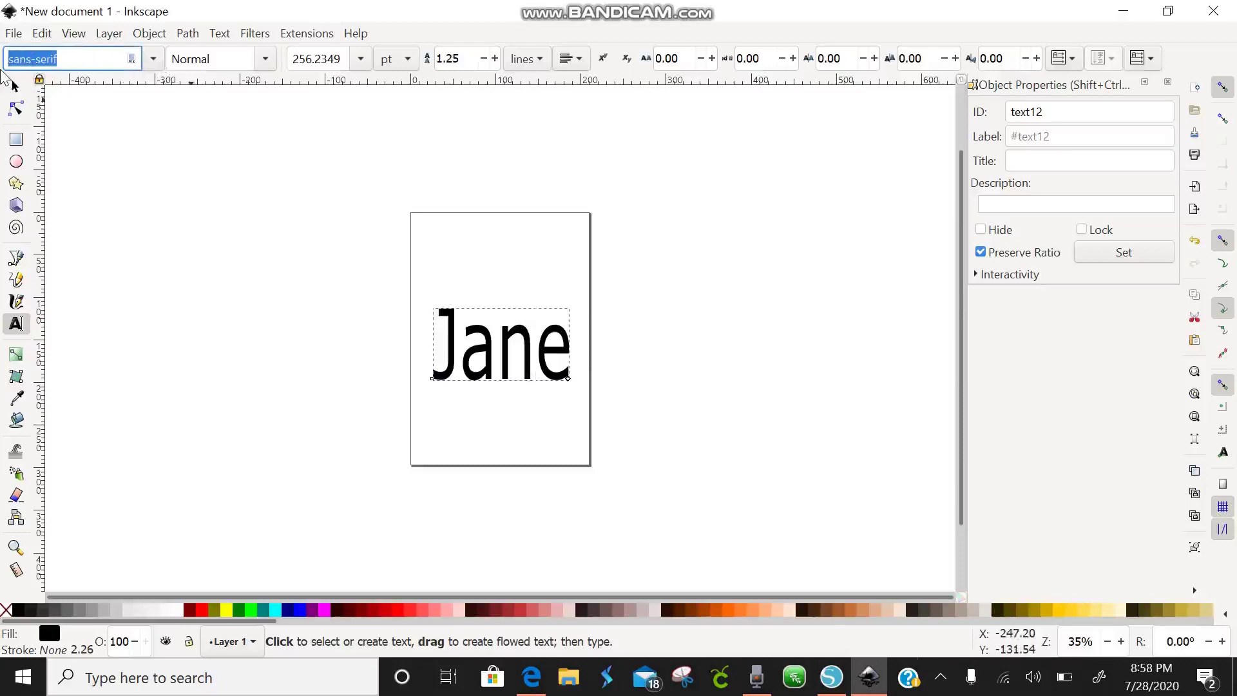
pyautogui.write('coun')
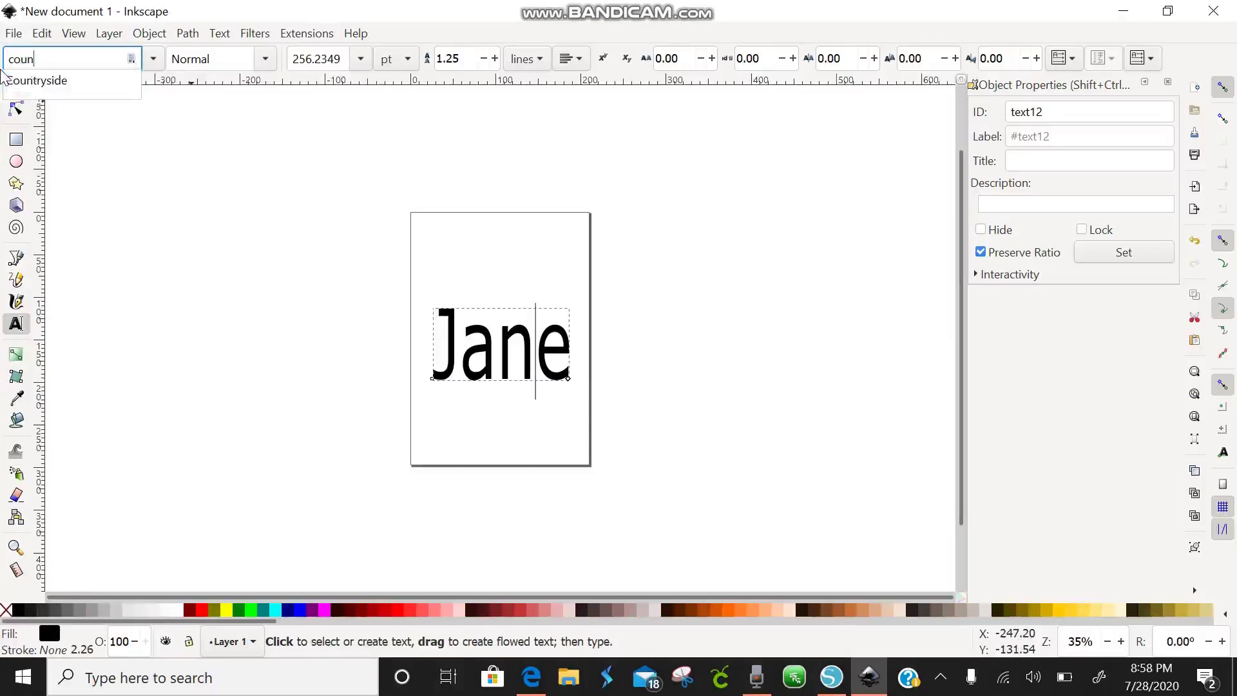
pyautogui.click(39, 81)
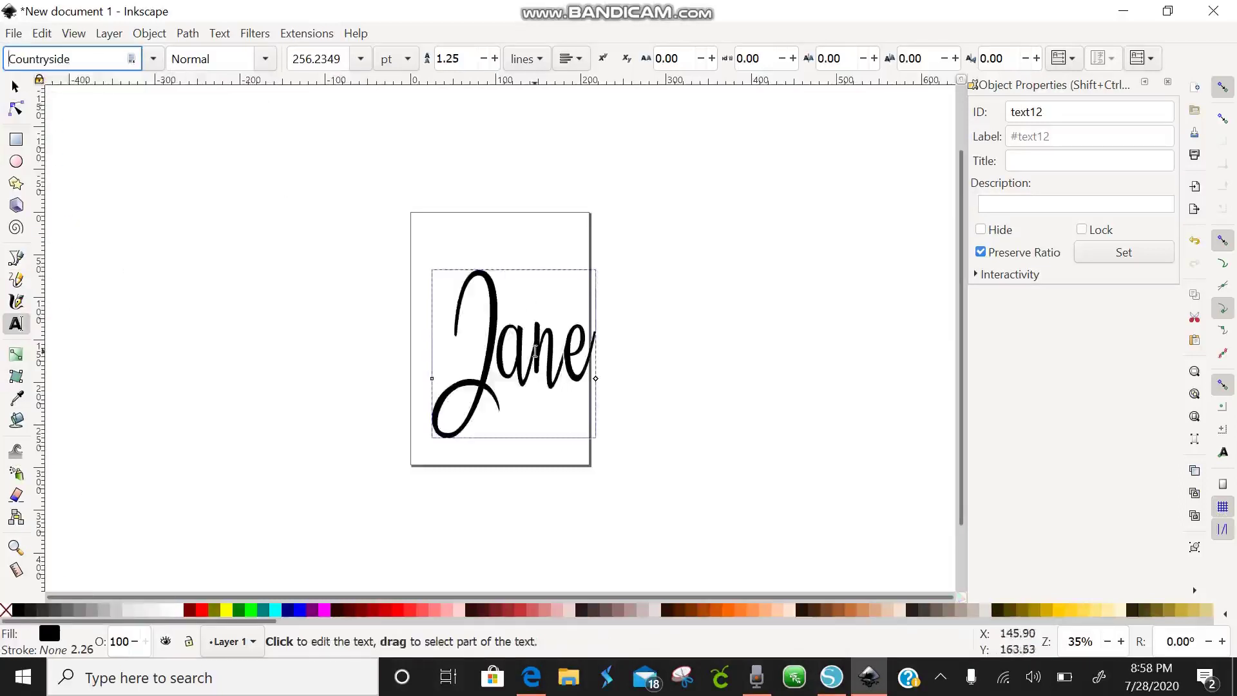
# Step: Select the letter n inside Jane, then leave text editing
pyautogui.click(519, 350)
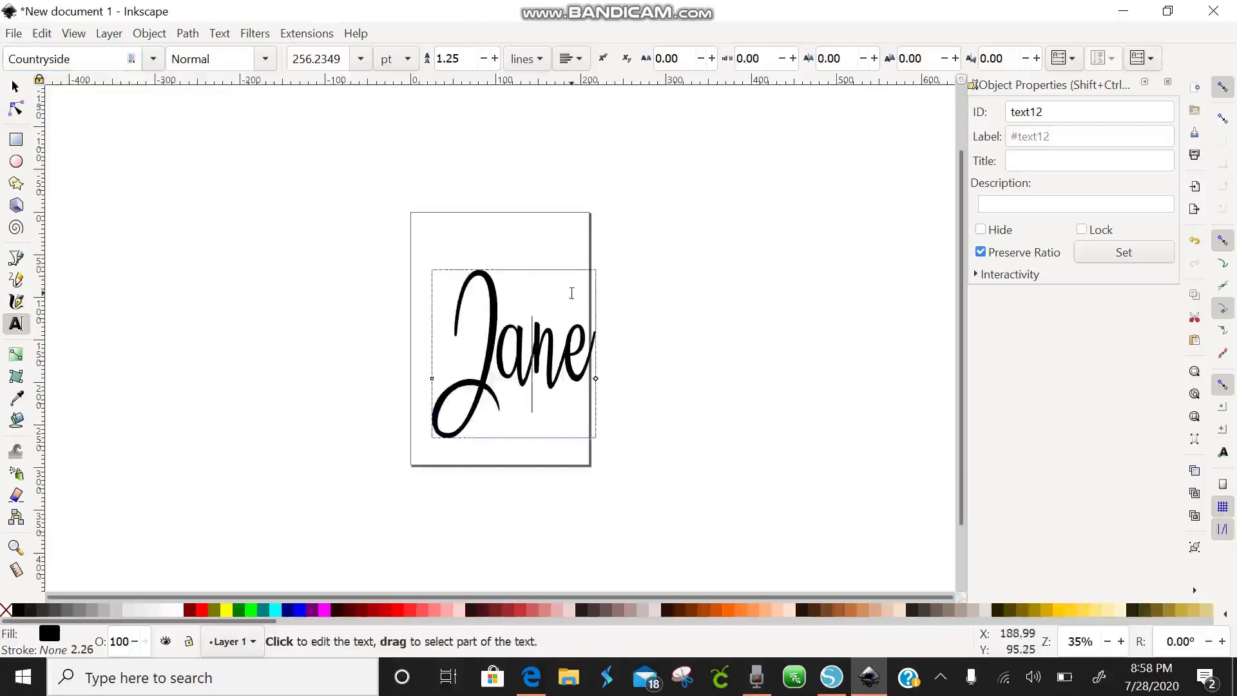
pyautogui.moveTo(572, 292); pyautogui.dragTo(530, 293)
pyautogui.click(636, 293)
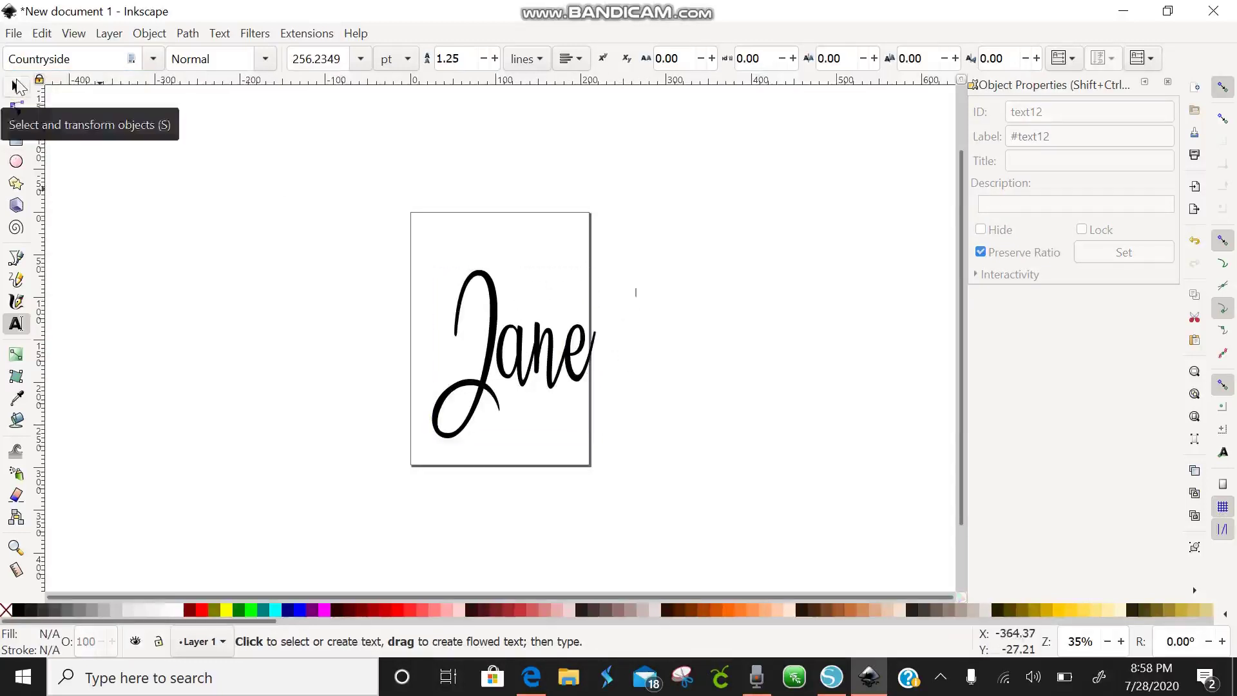
pyautogui.click(14, 85)
# Step: Convert the Jane text to paths and ungroup the letters
pyautogui.click(556, 351)
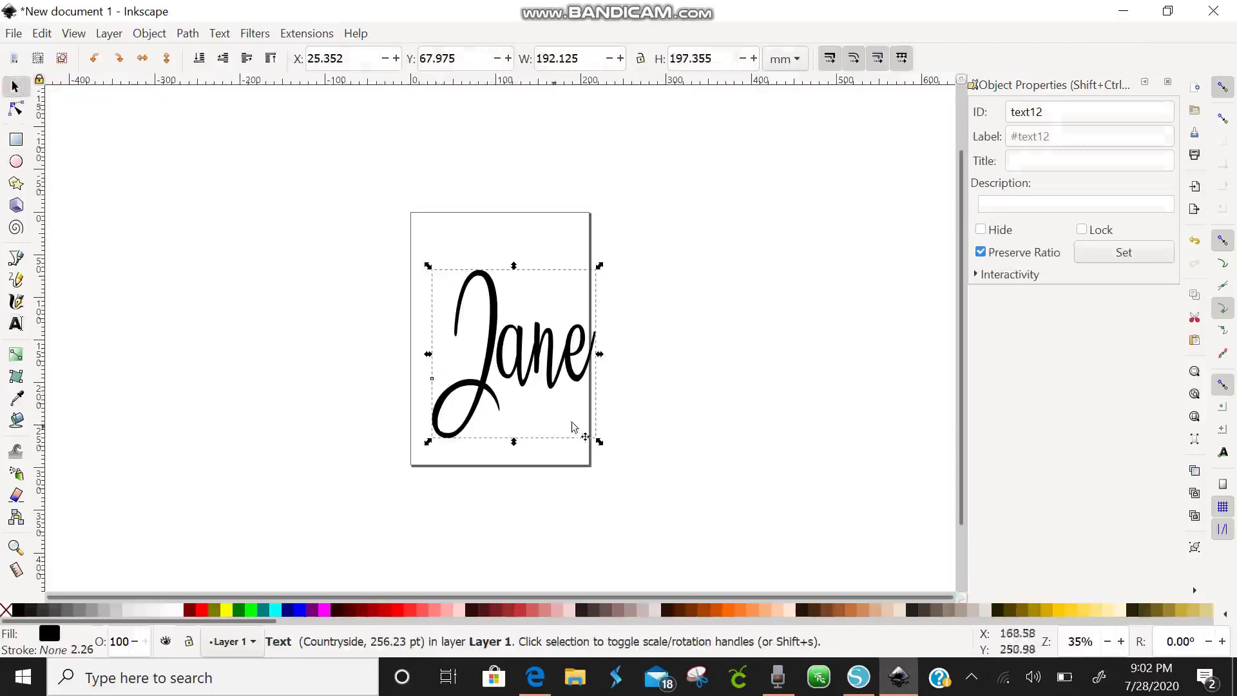
pyautogui.click(188, 33)
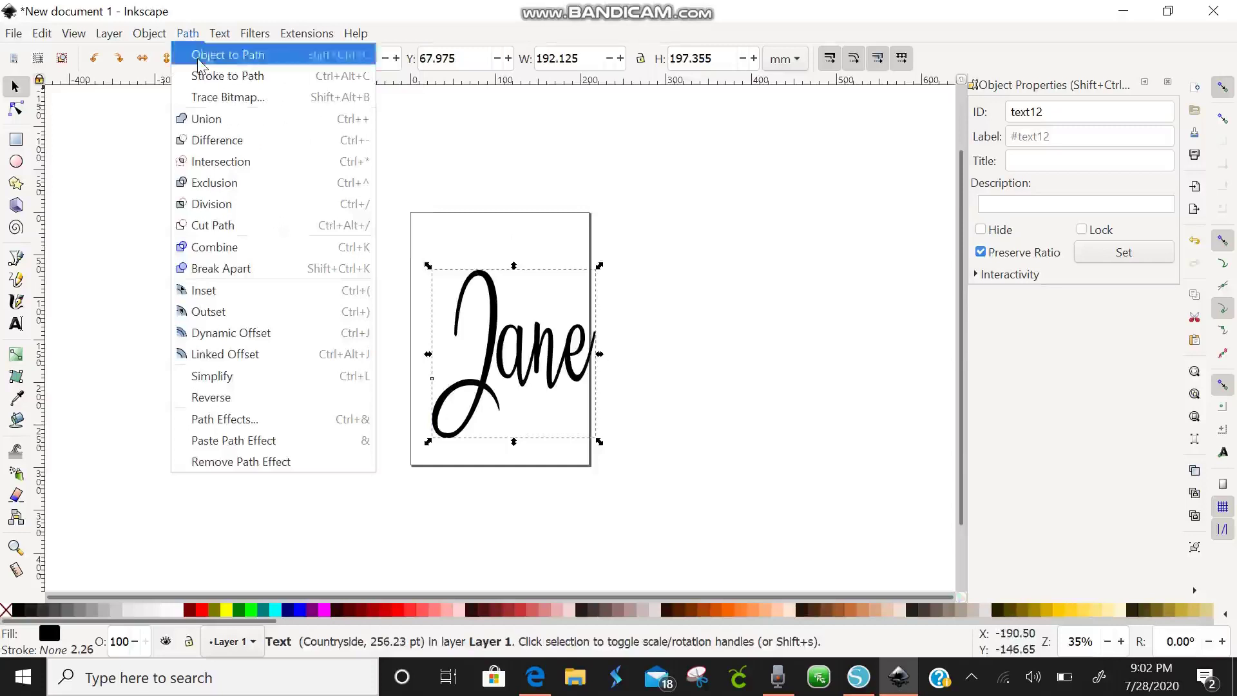
pyautogui.click(199, 57)
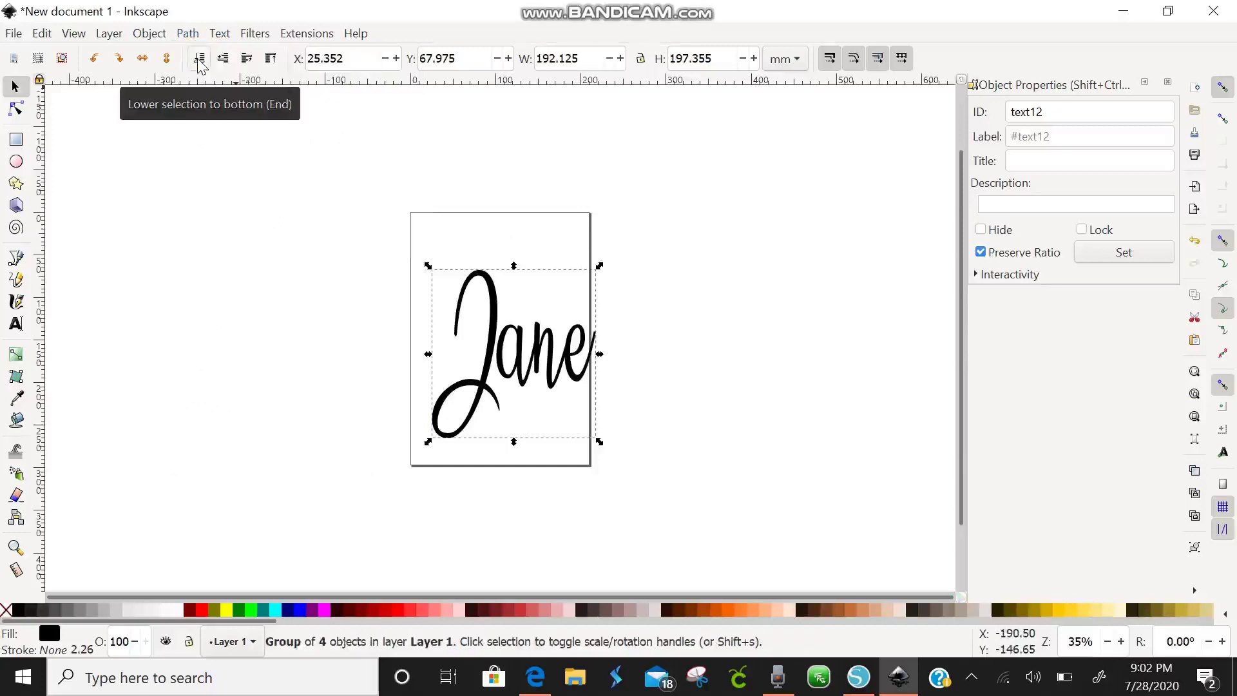
pyautogui.rightClick(495, 353)
pyautogui.click(536, 536)
# Step: Union the letter paths into a single 253-node path
pyautogui.click(187, 32)
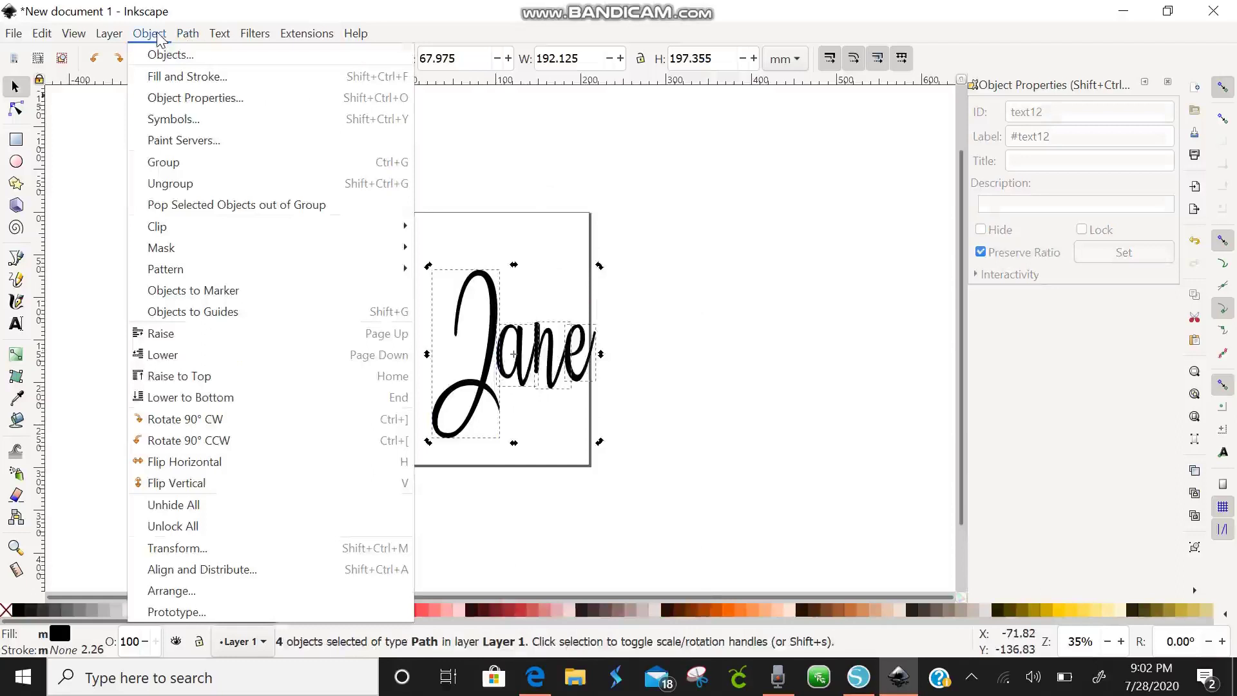
pyautogui.moveTo(195, 40)
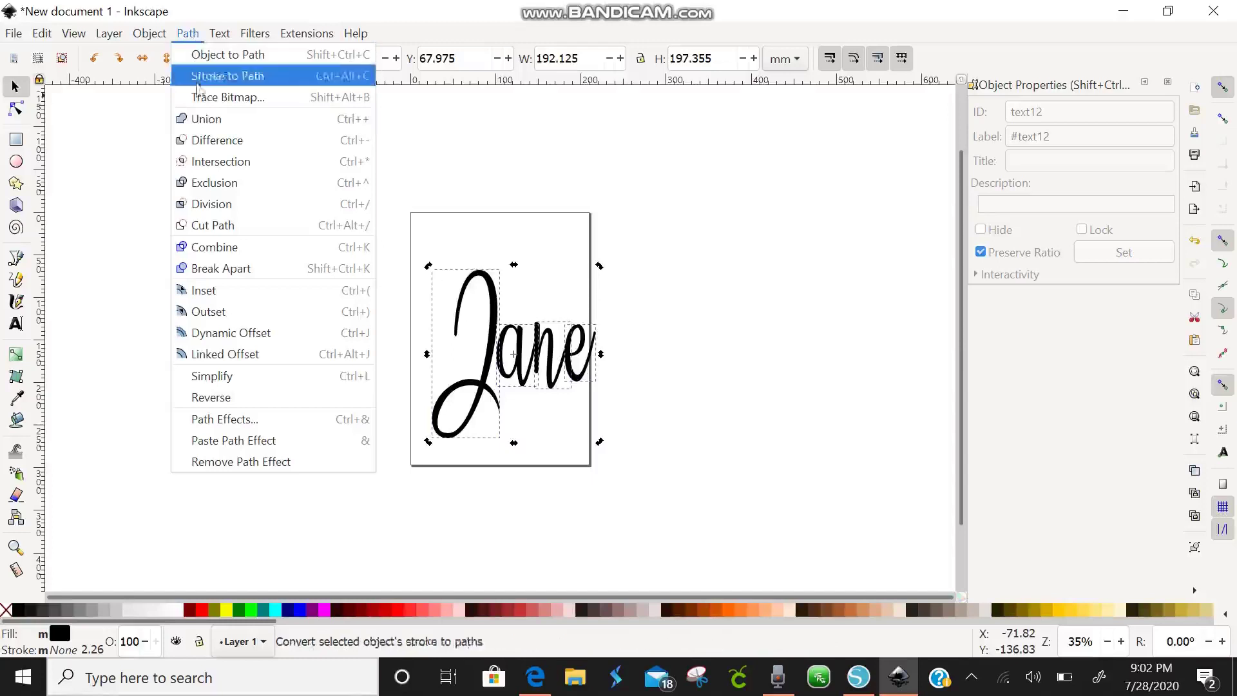
pyautogui.click(204, 120)
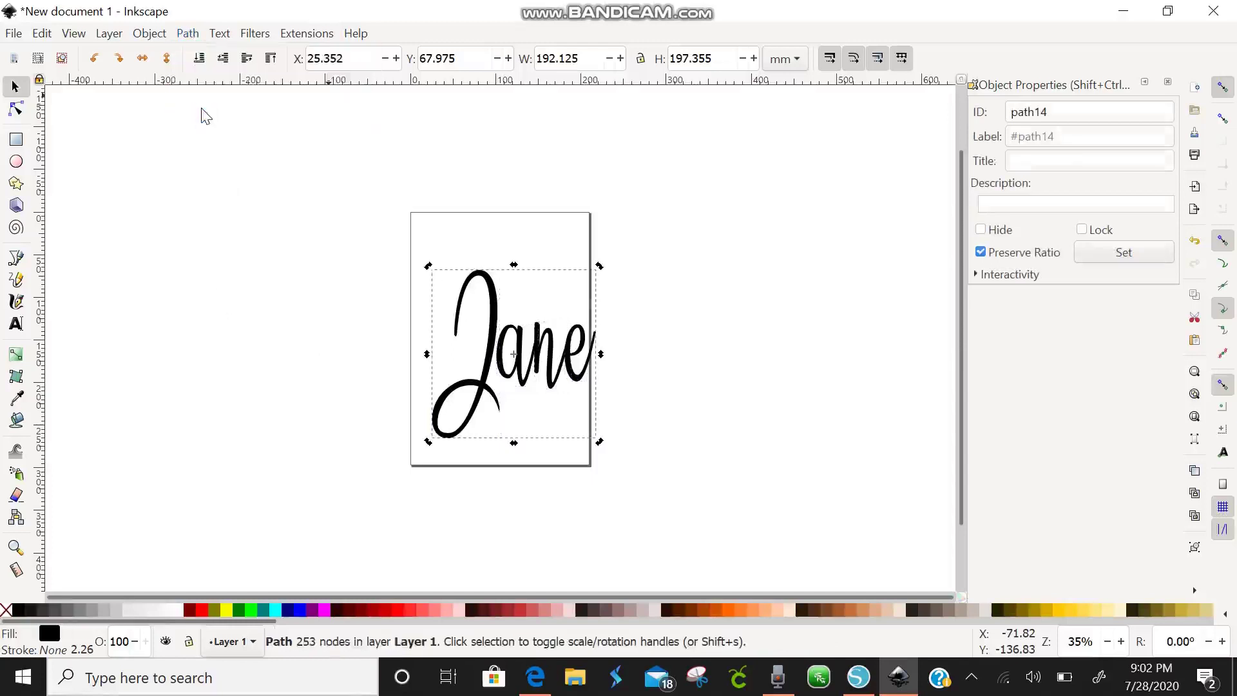
pyautogui.click(187, 34)
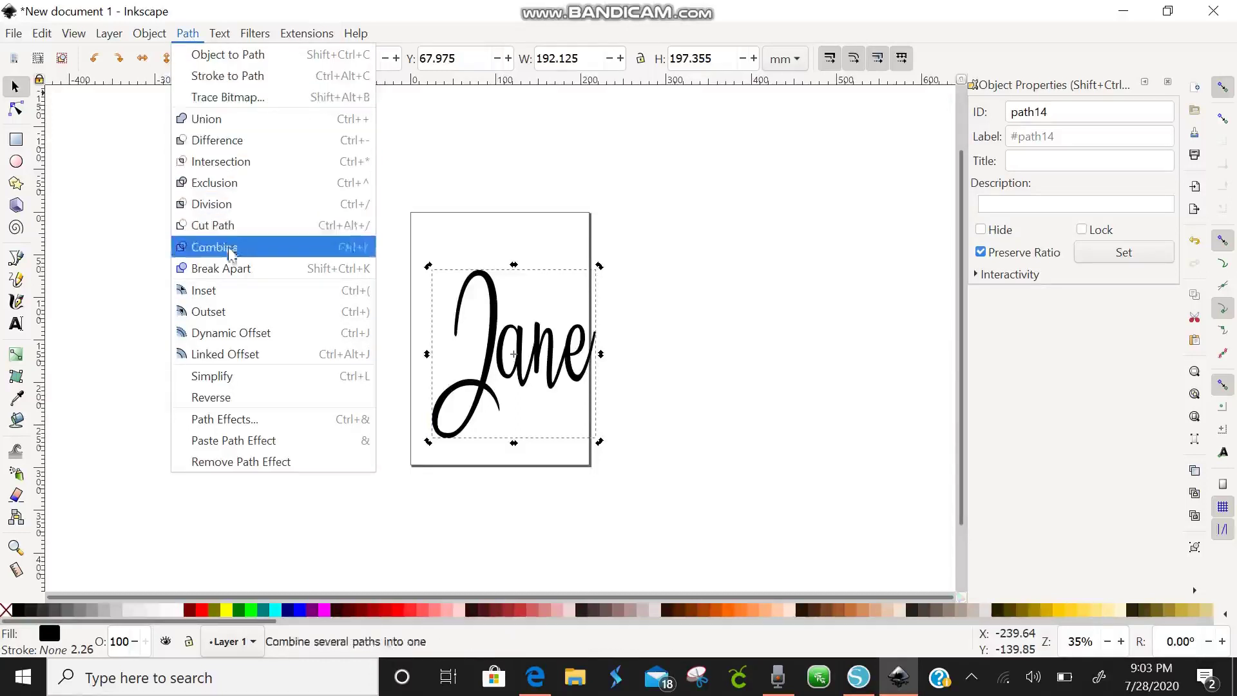
# Step: Add a dynamic offset around the Jane path and drag it outward into a pink border
pyautogui.click(230, 333)
pyautogui.moveTo(444, 232); pyautogui.dragTo(453, 245)
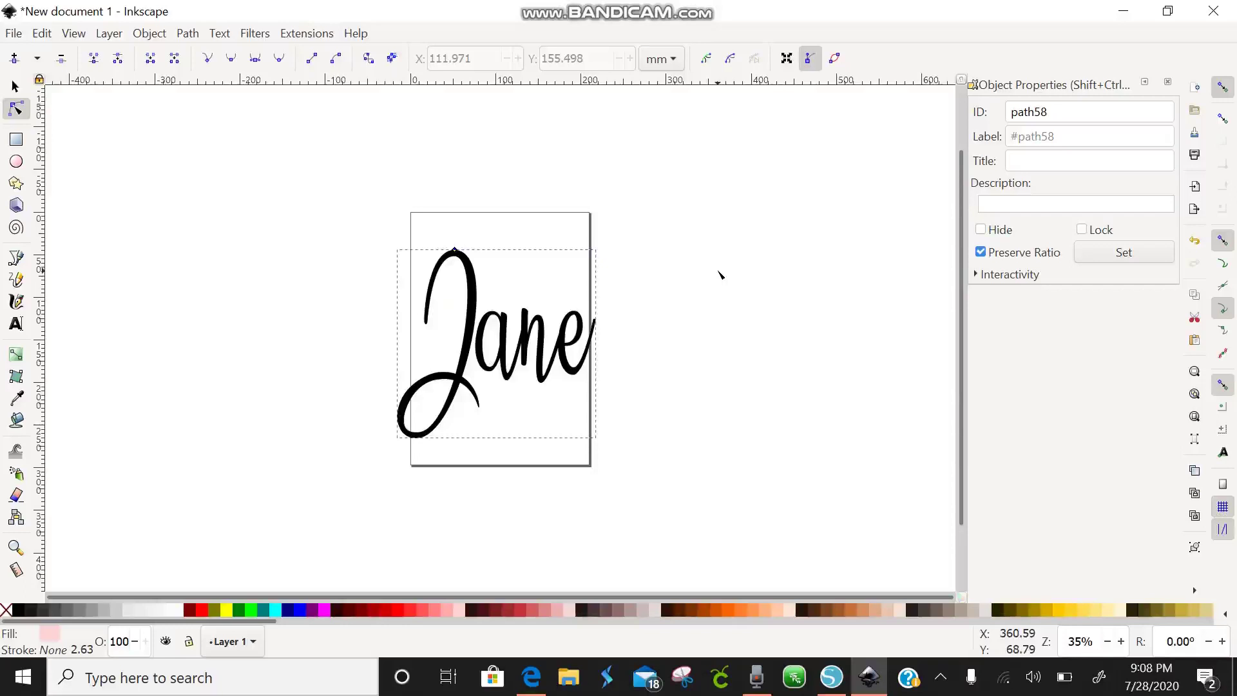
pyautogui.click(188, 34)
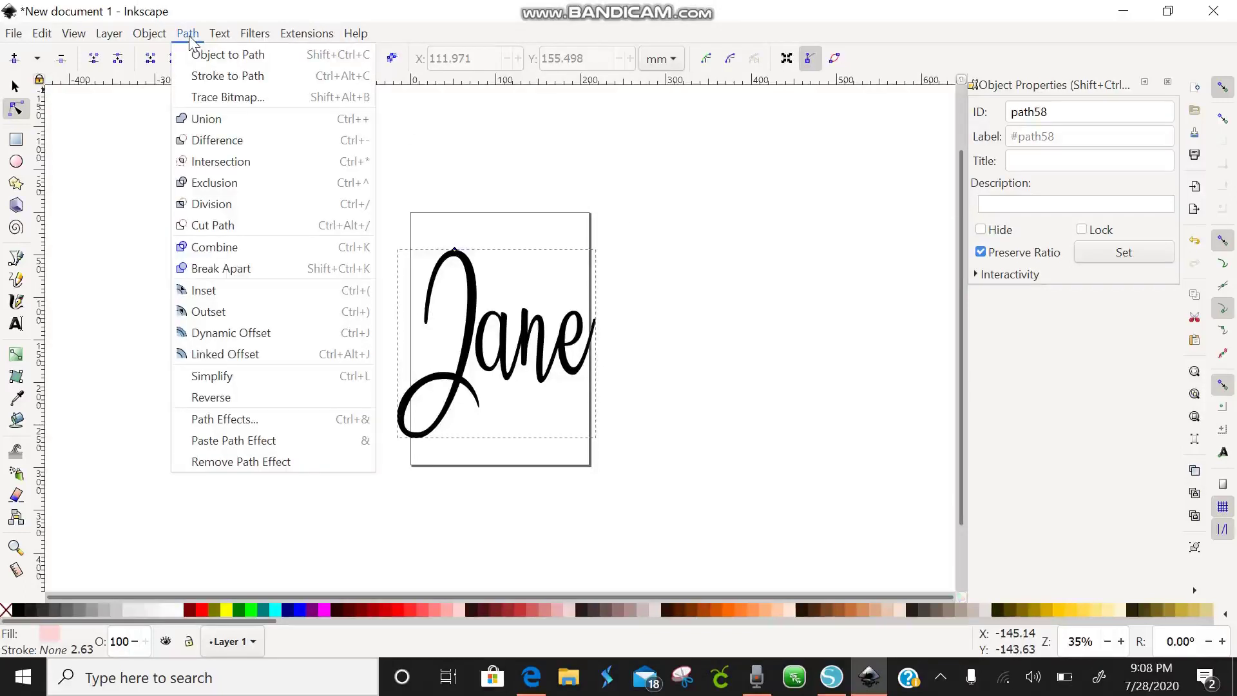
pyautogui.click(602, 184)
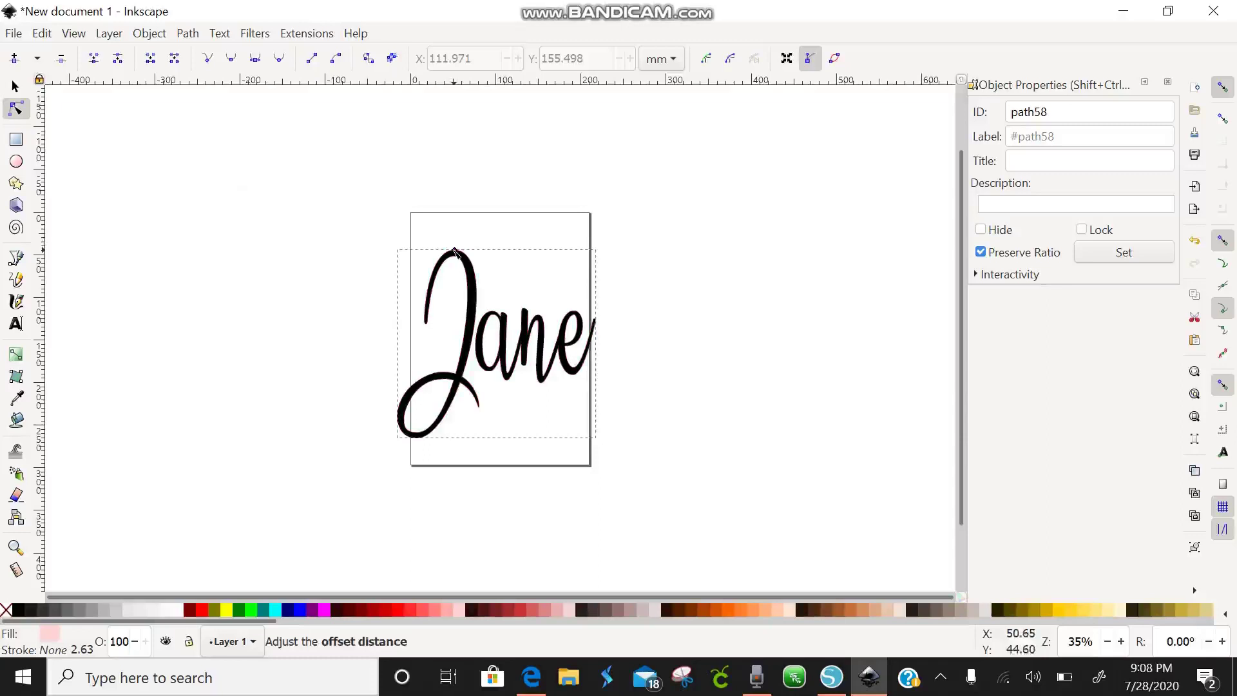
pyautogui.moveTo(455, 249); pyautogui.dragTo(450, 237)
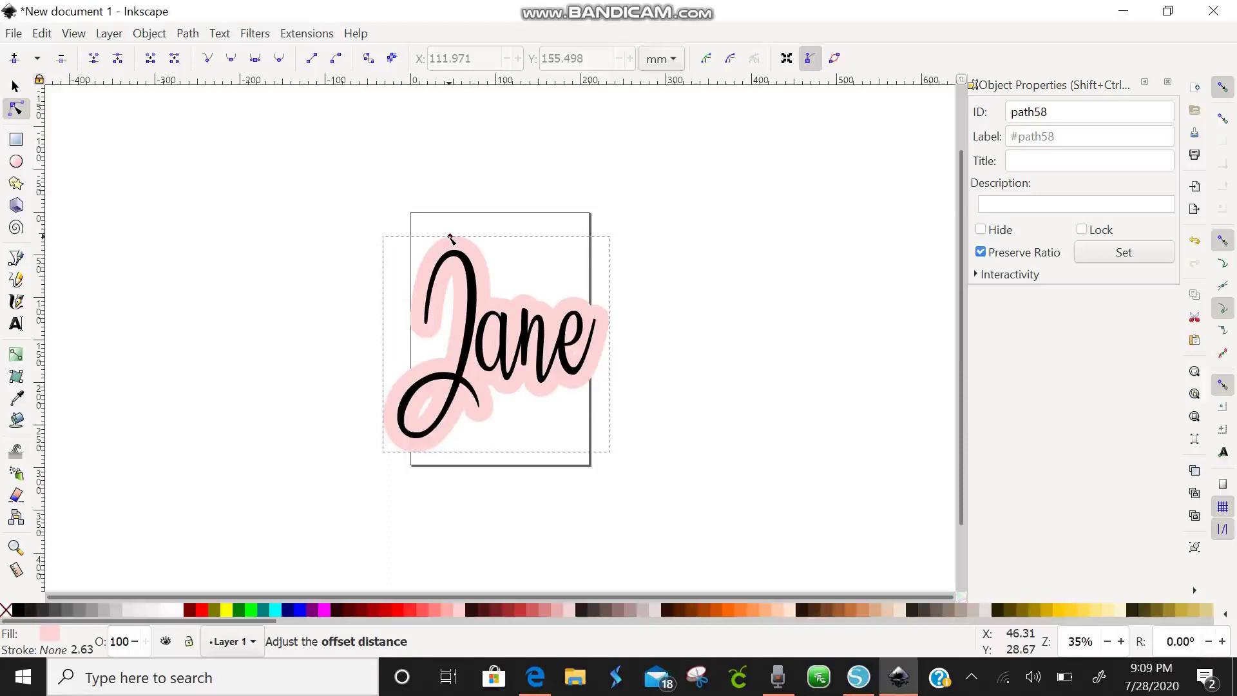
# Step: Convert the pink offset to a plain path, path58, and nudge its top node outward
pyautogui.hotkey('ctrl', 'shift', 'c')
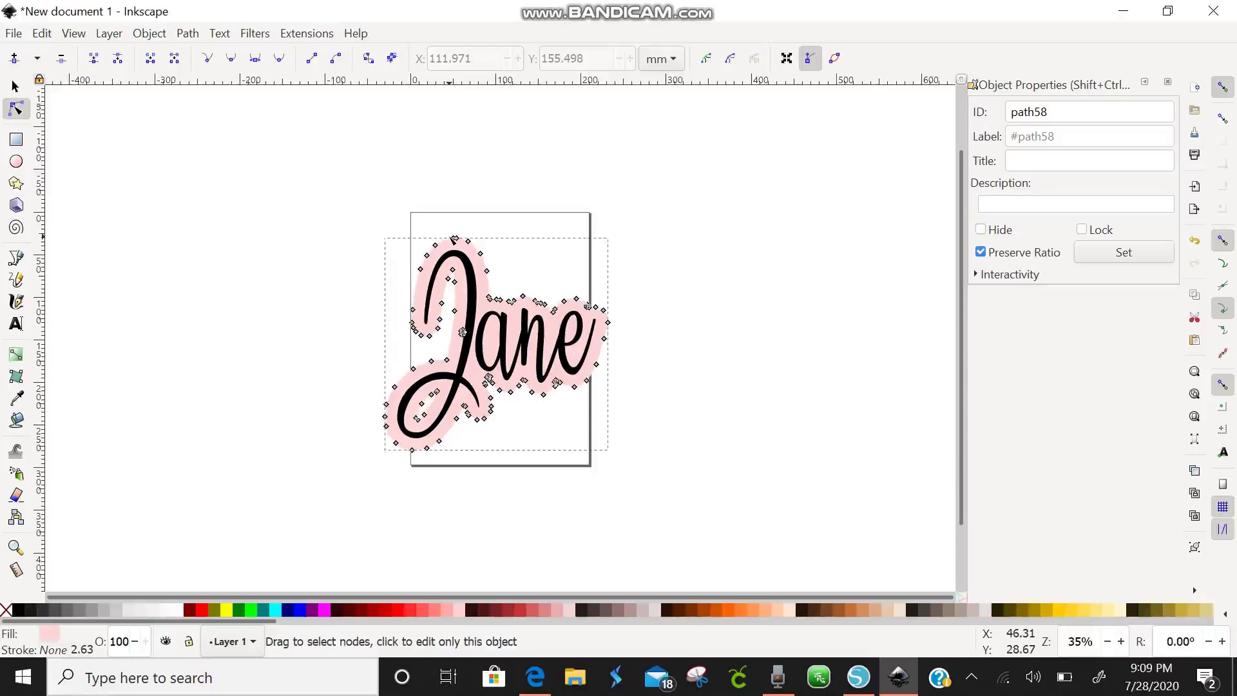
pyautogui.click(449, 235)
pyautogui.click(449, 237)
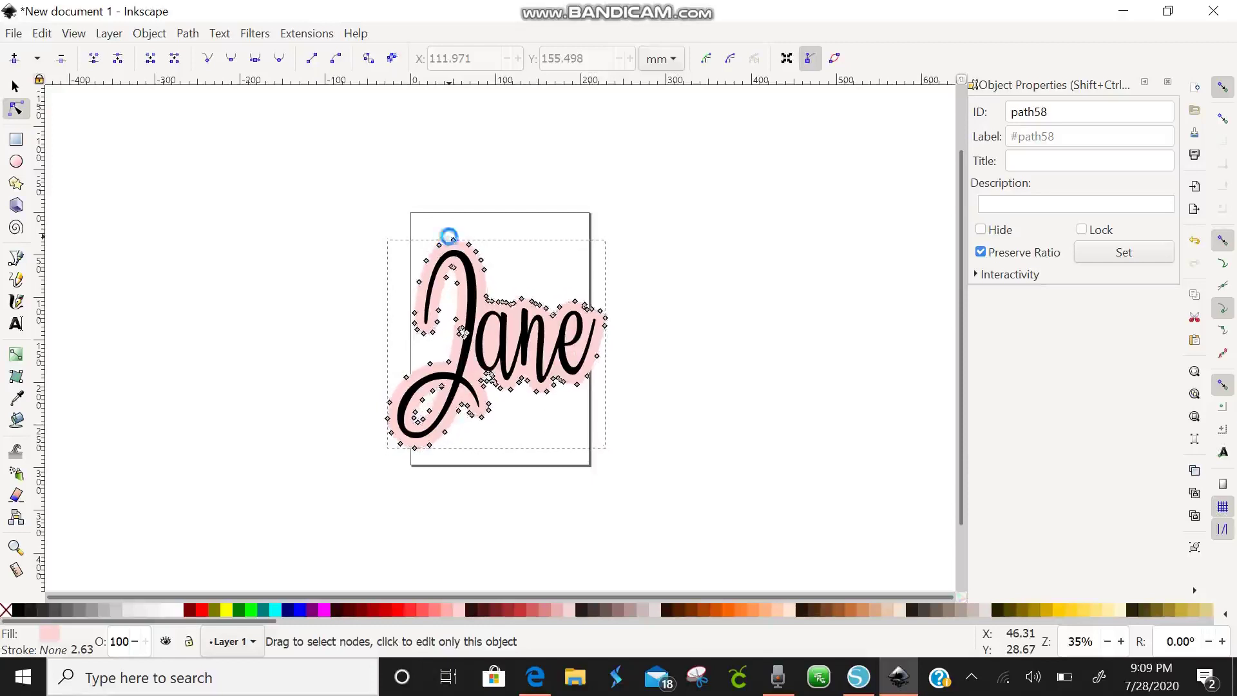
pyautogui.click(452, 239)
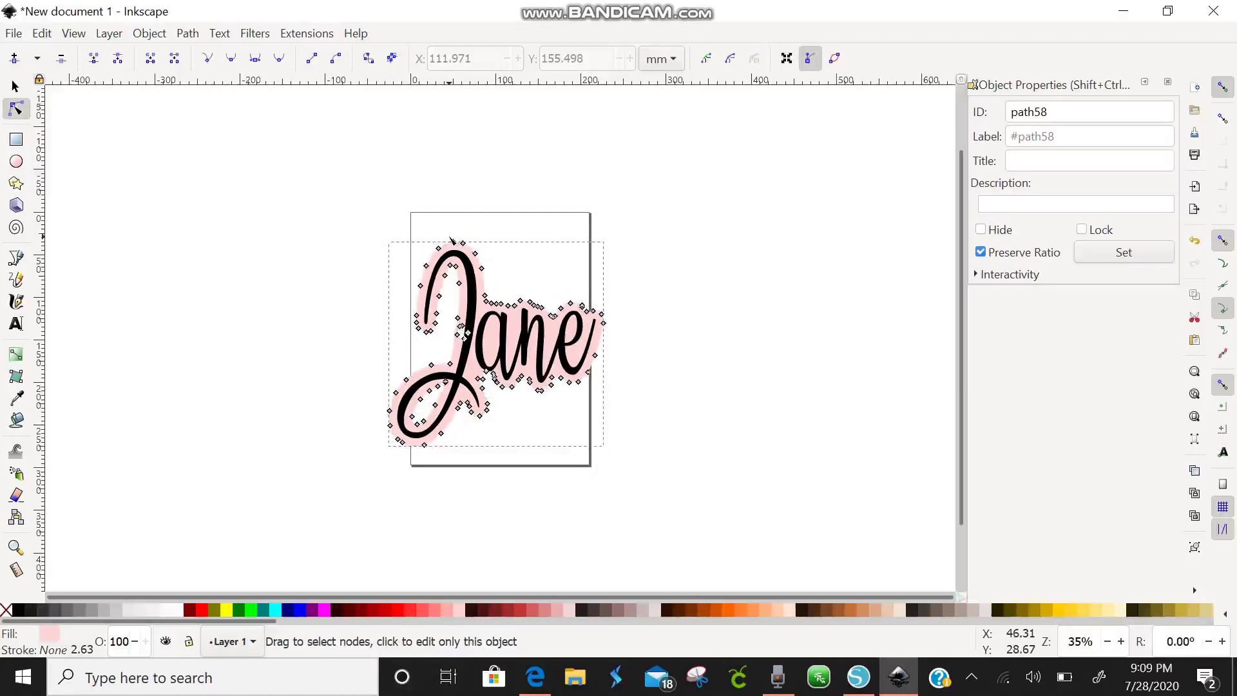
pyautogui.click(452, 239)
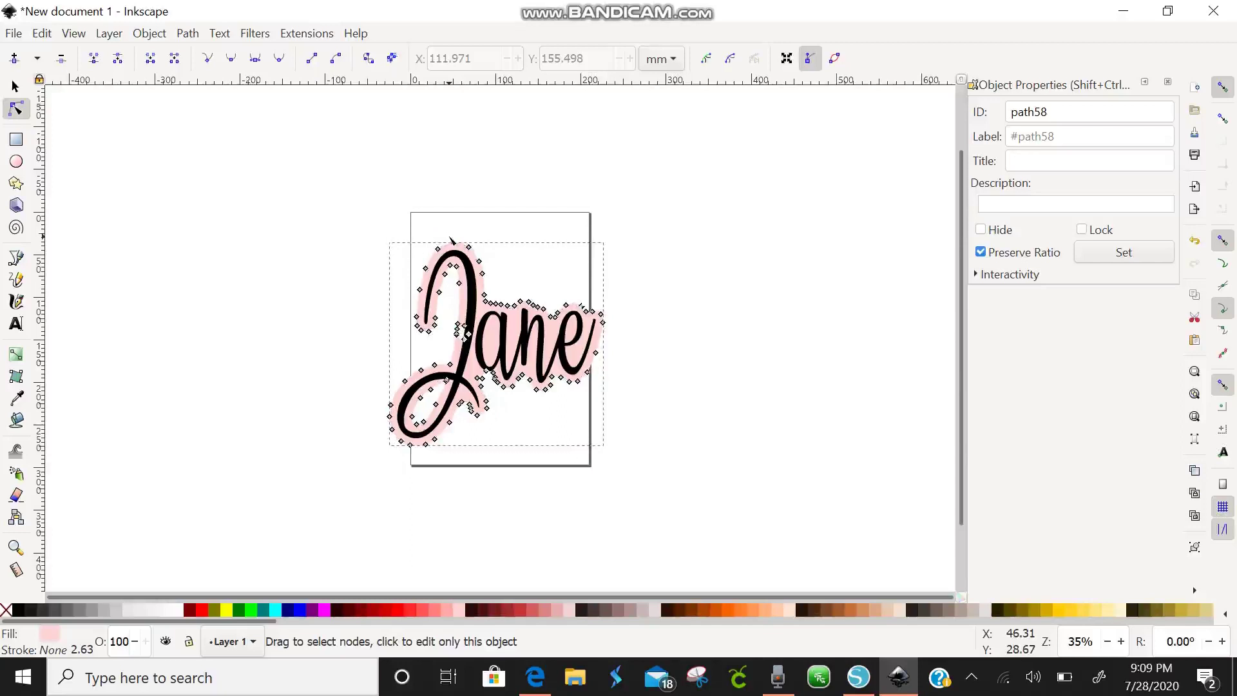
pyautogui.click(451, 239)
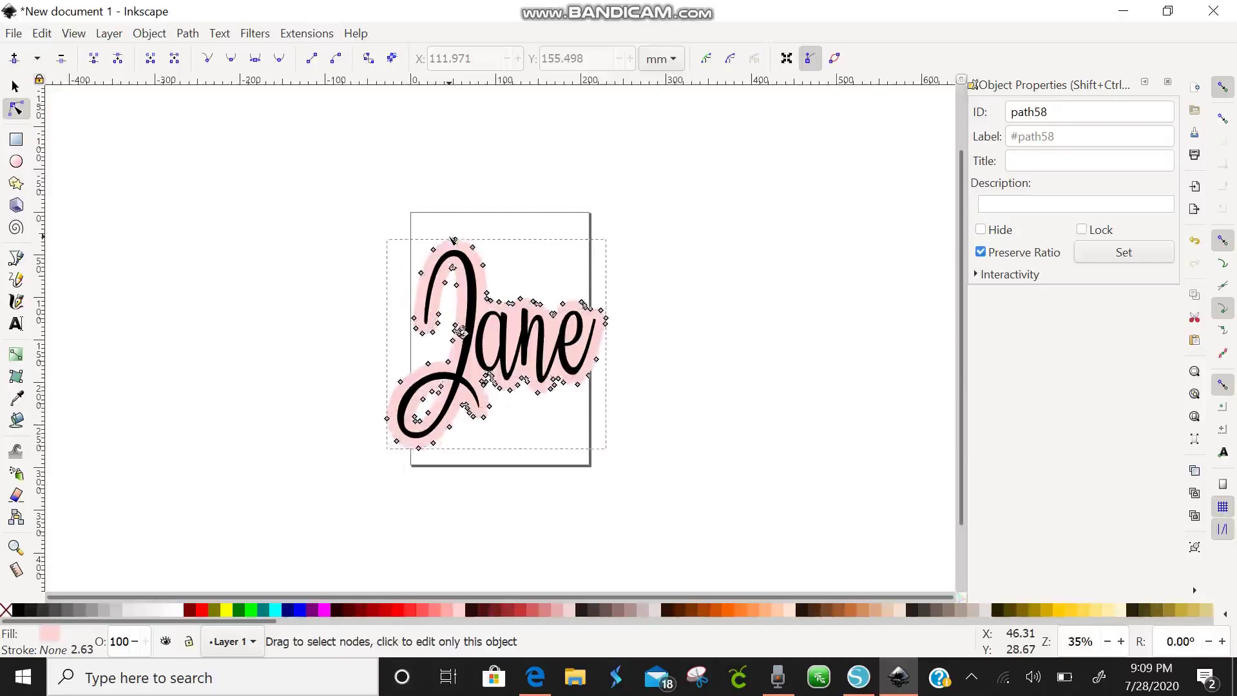
pyautogui.moveTo(453, 239); pyautogui.dragTo(453, 238)
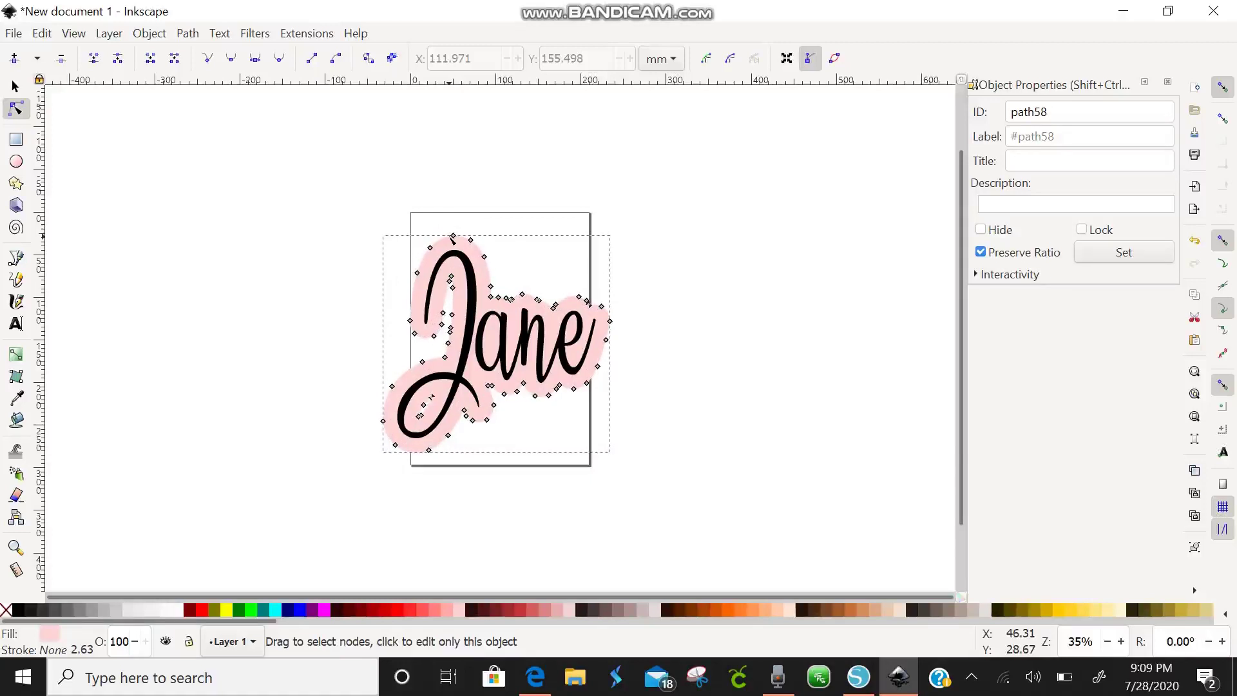
pyautogui.hotkey('ctrl', 'shift', 'c')
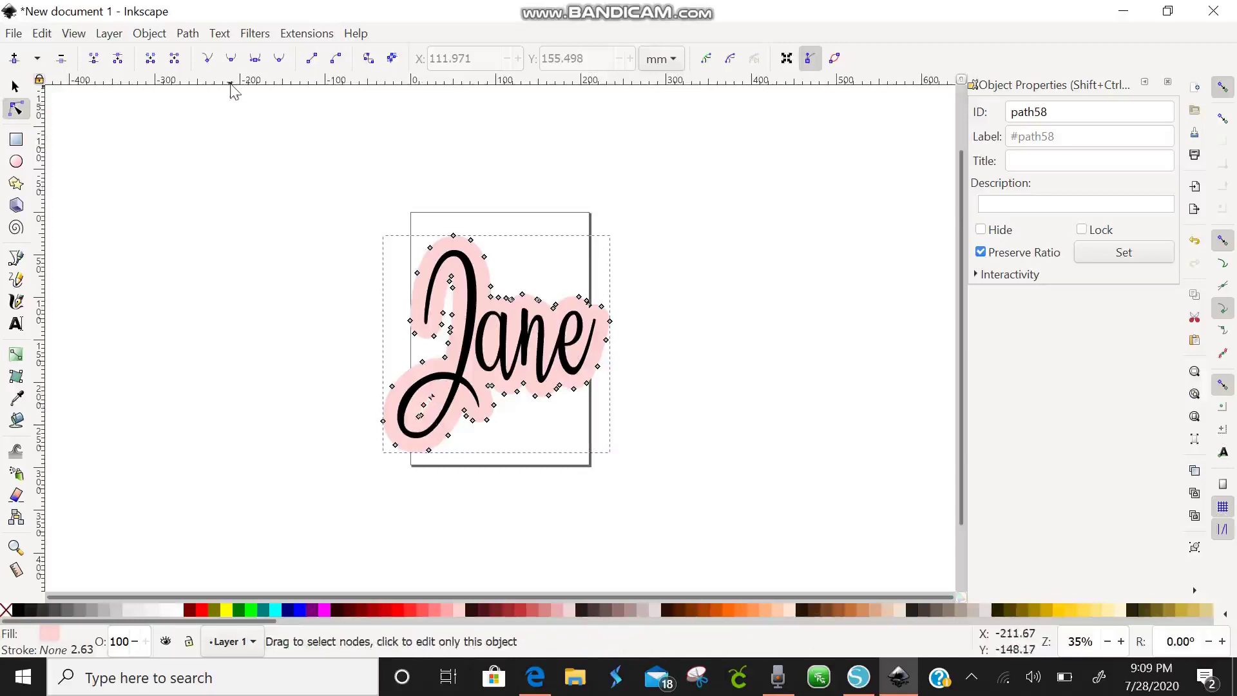
# Step: Break apart the pink border and union the pieces into one solid path, path92
pyautogui.click(189, 34)
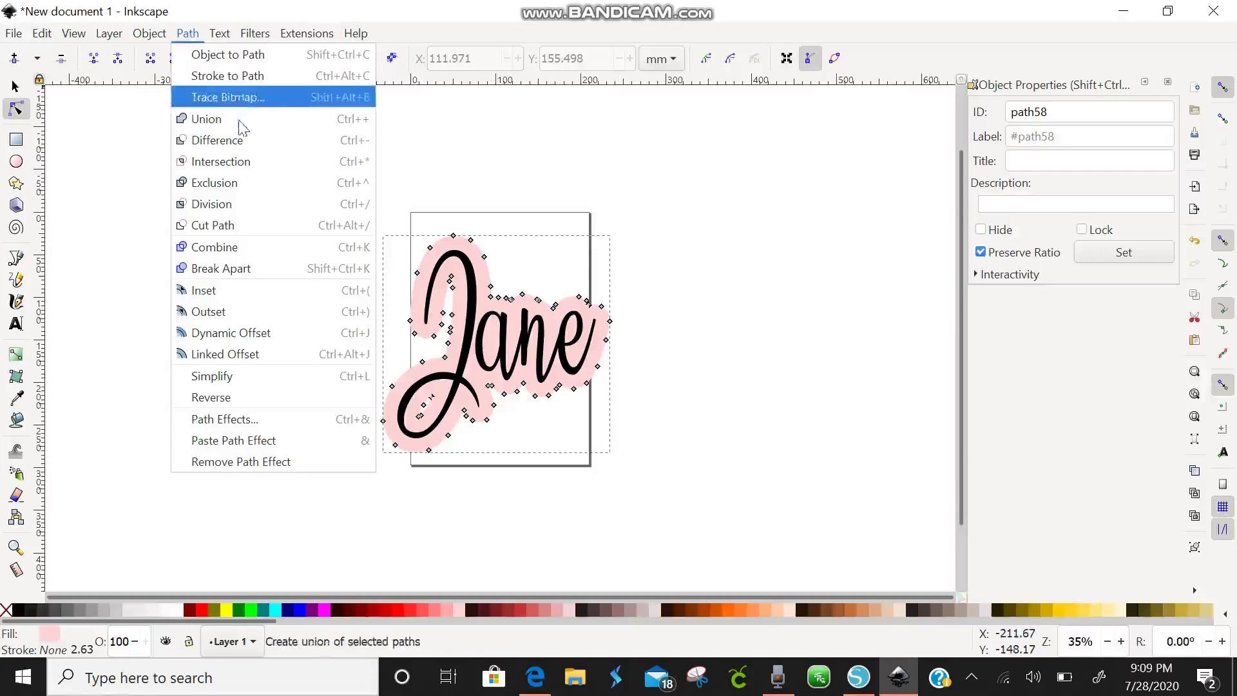
pyautogui.click(248, 270)
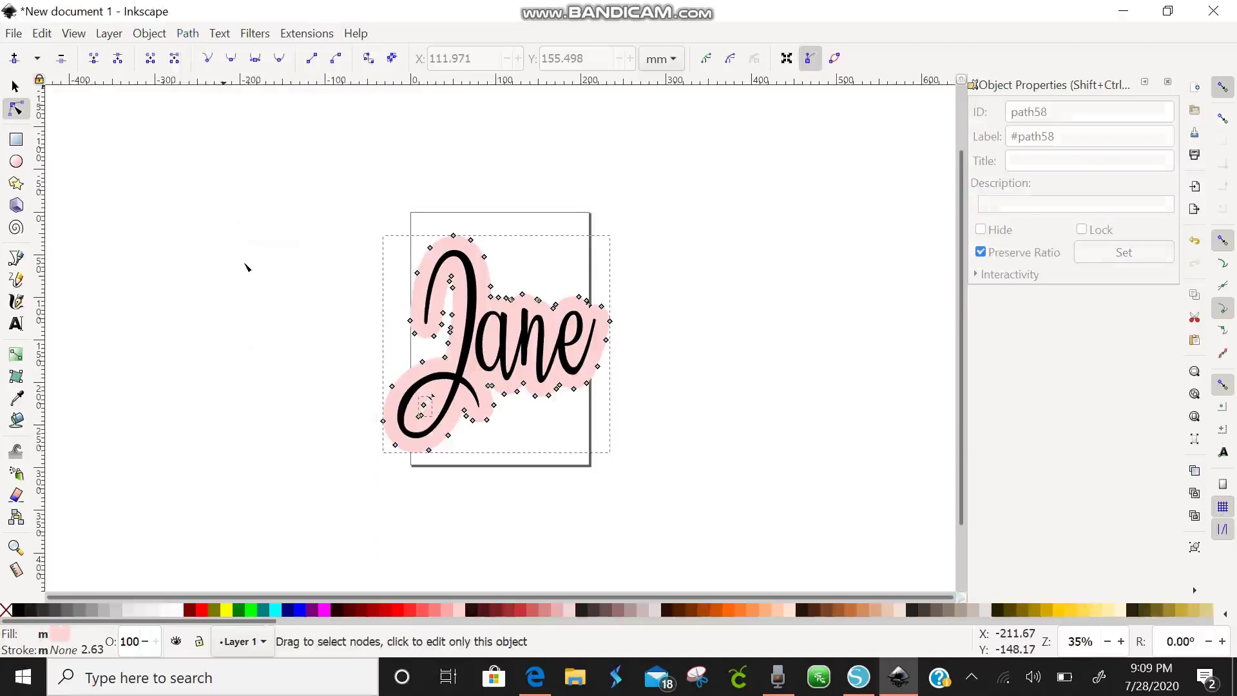
pyautogui.click(189, 36)
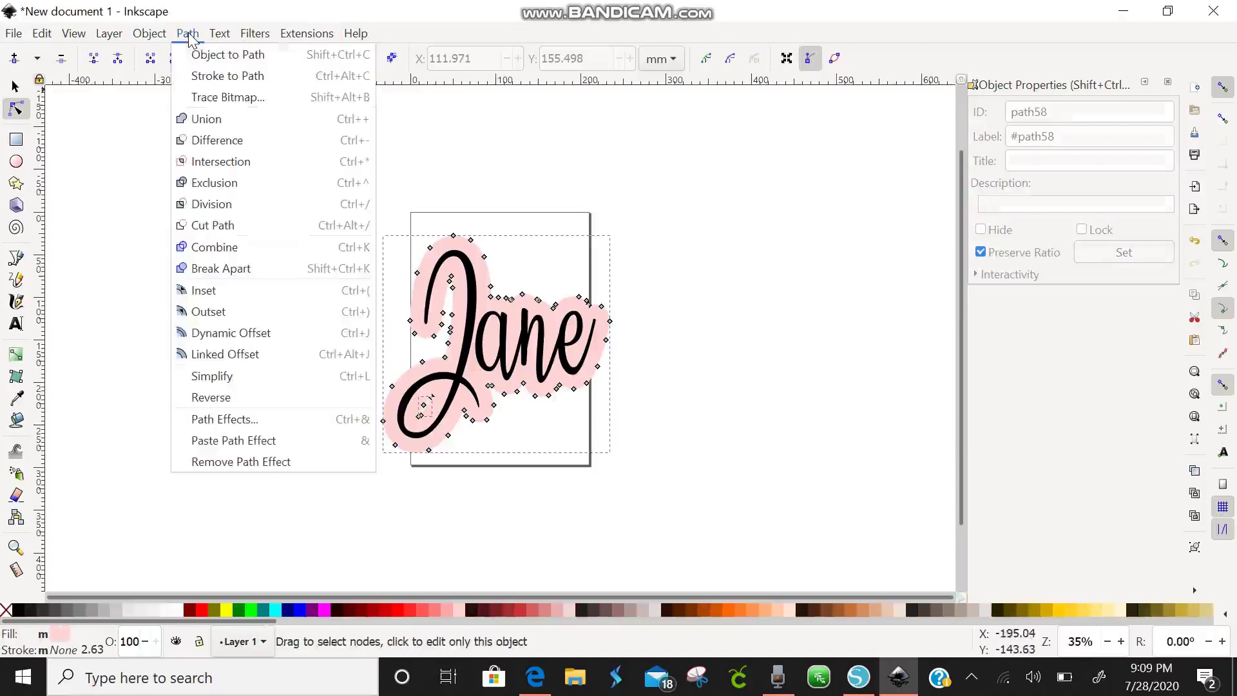
pyautogui.click(209, 119)
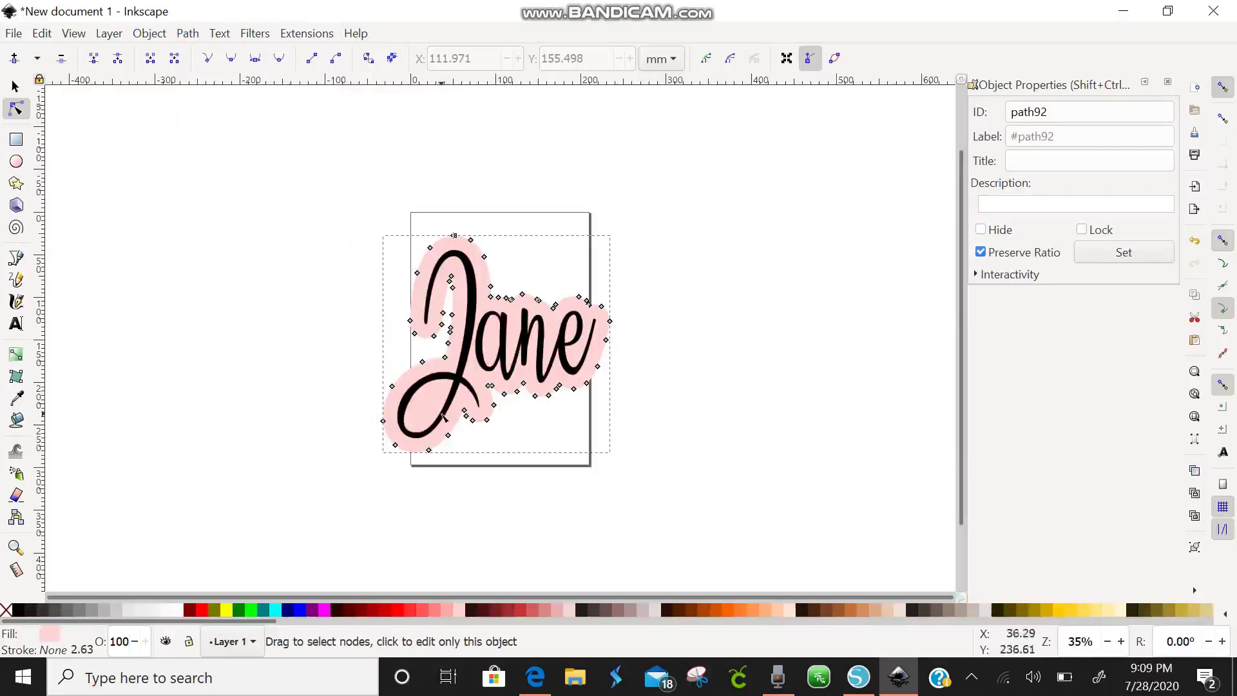
pyautogui.hotkey('shift', 'ctrl', 'c')
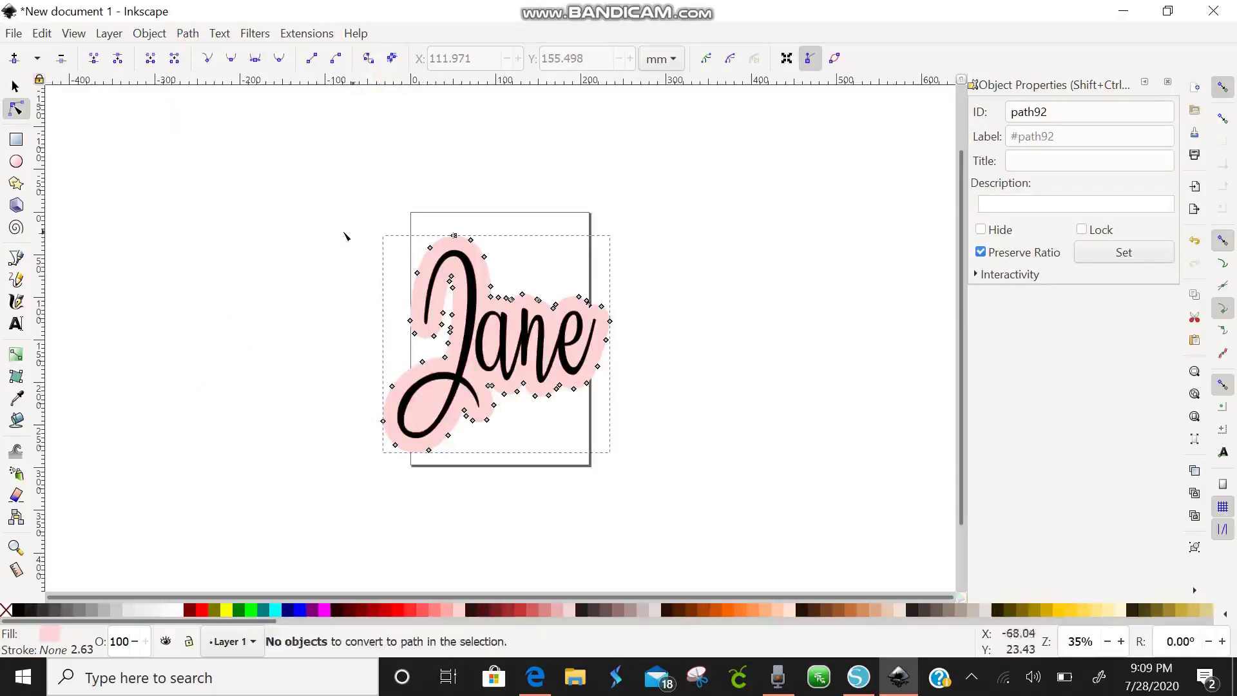
# Step: Select the black Jane lettering and create a linked offset of it
pyautogui.click(346, 236)
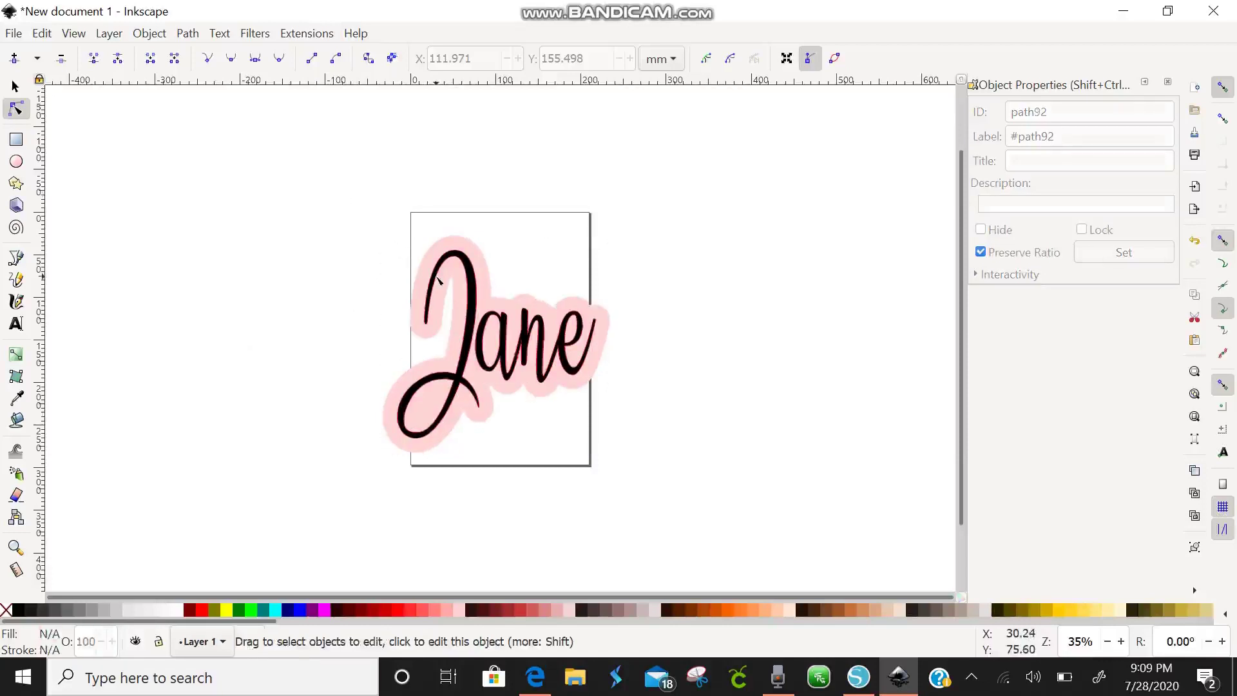
pyautogui.click(437, 277)
pyautogui.click(254, 144)
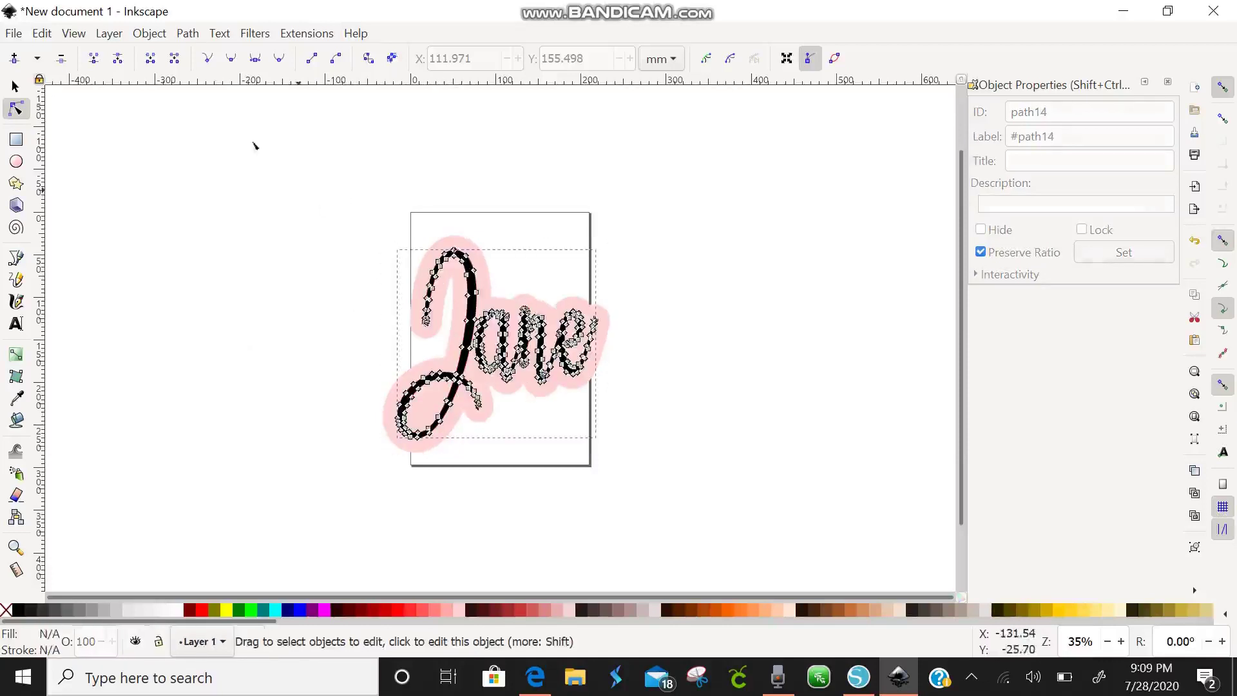
pyautogui.click(187, 33)
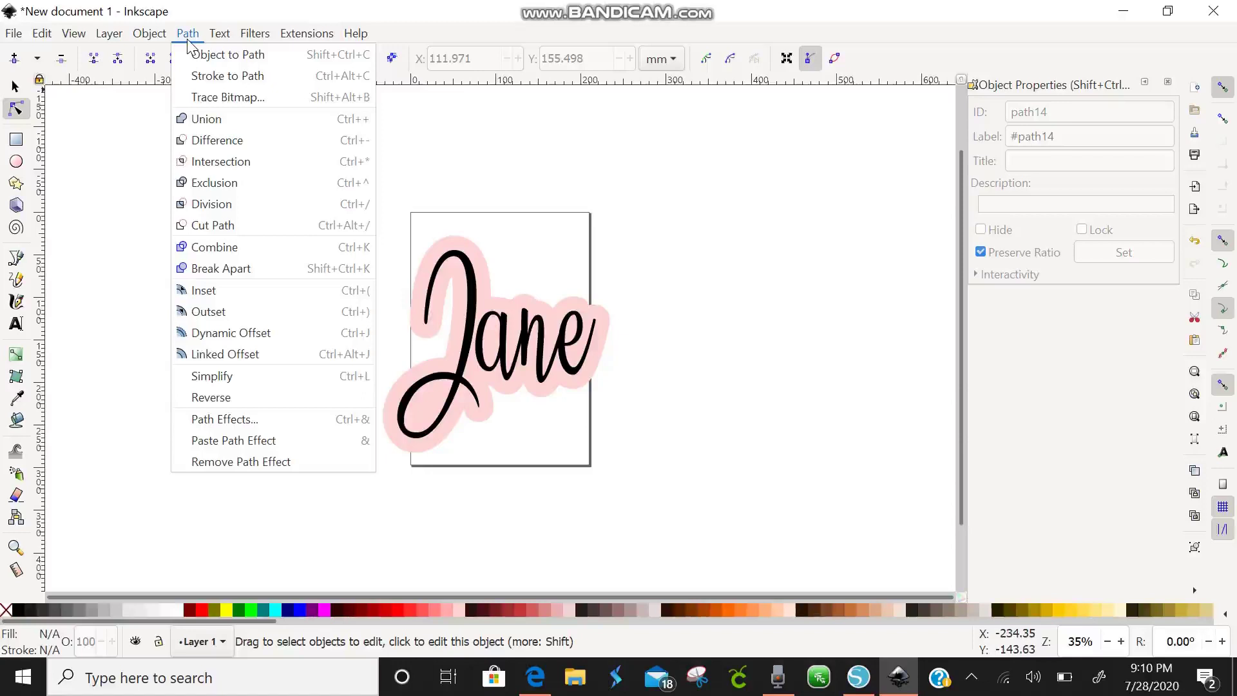
pyautogui.click(255, 352)
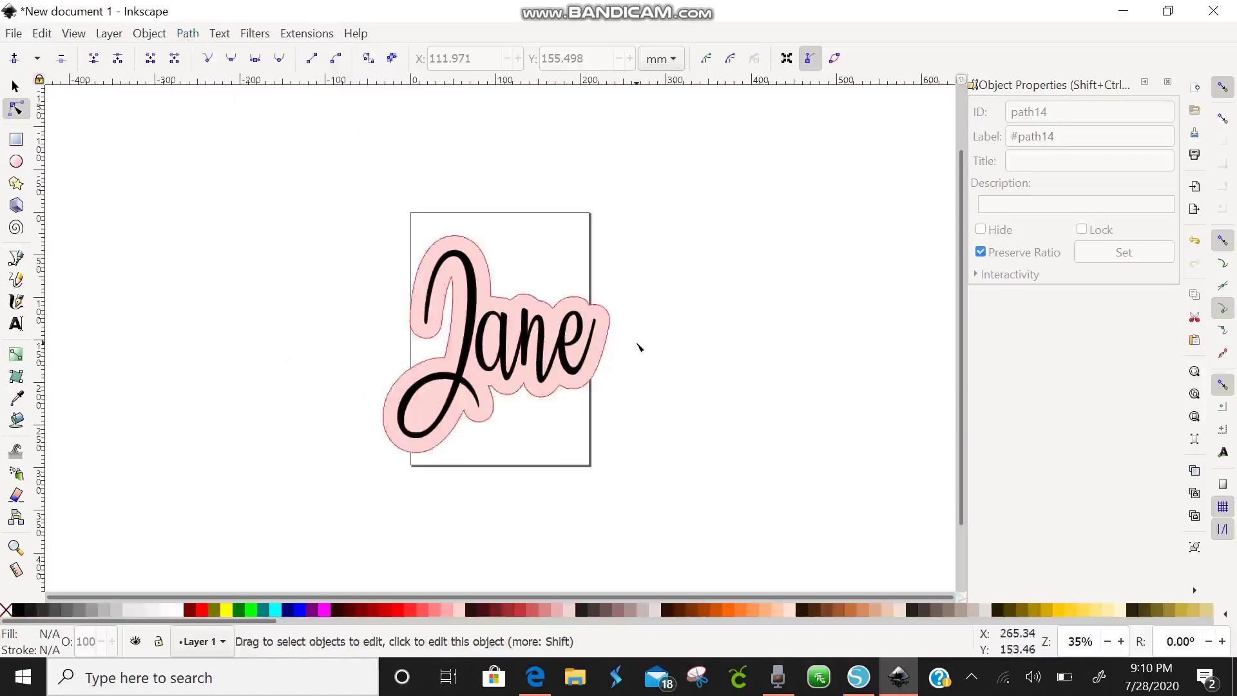
# Step: Add a linked offset of the pink shape, colour it dark maroon and widen it
pyautogui.click(461, 320)
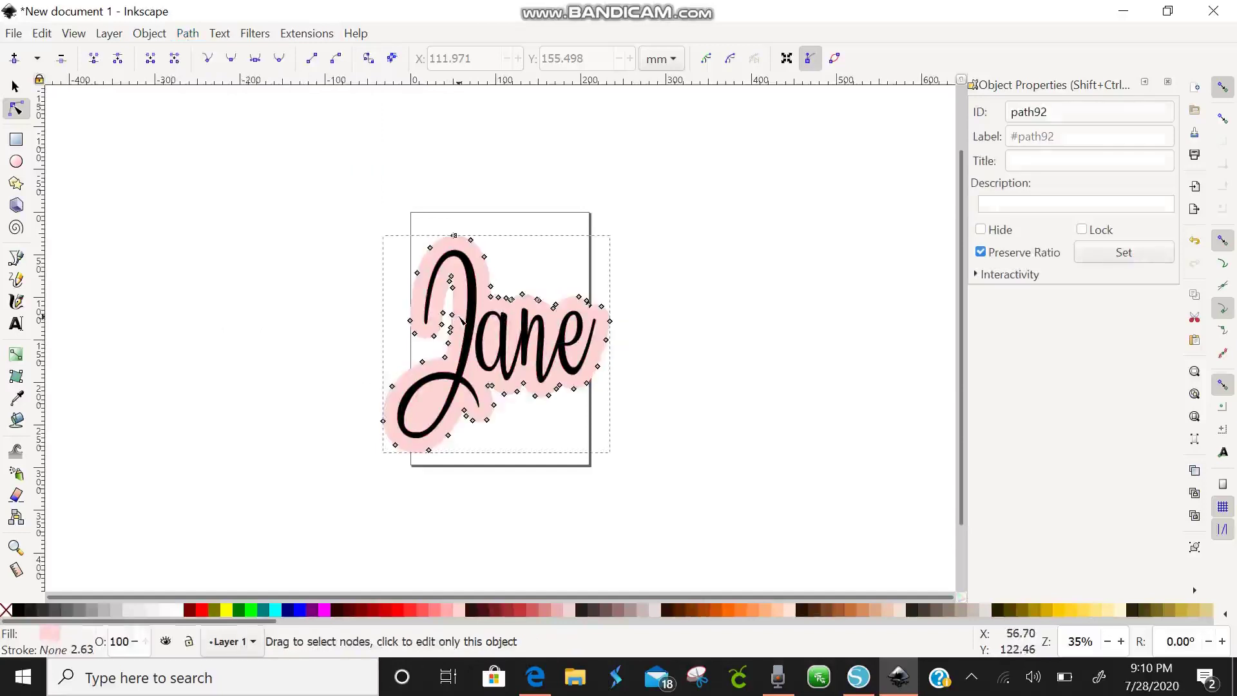
pyautogui.click(187, 33)
pyautogui.click(219, 359)
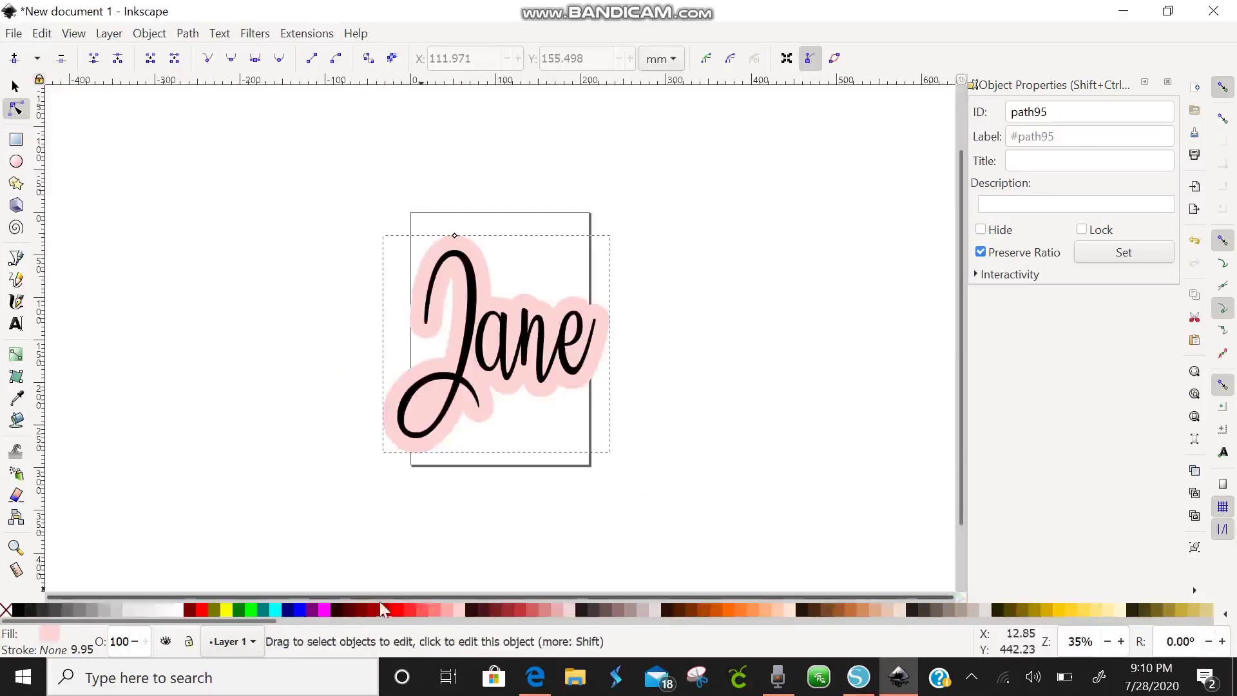
pyautogui.click(340, 615)
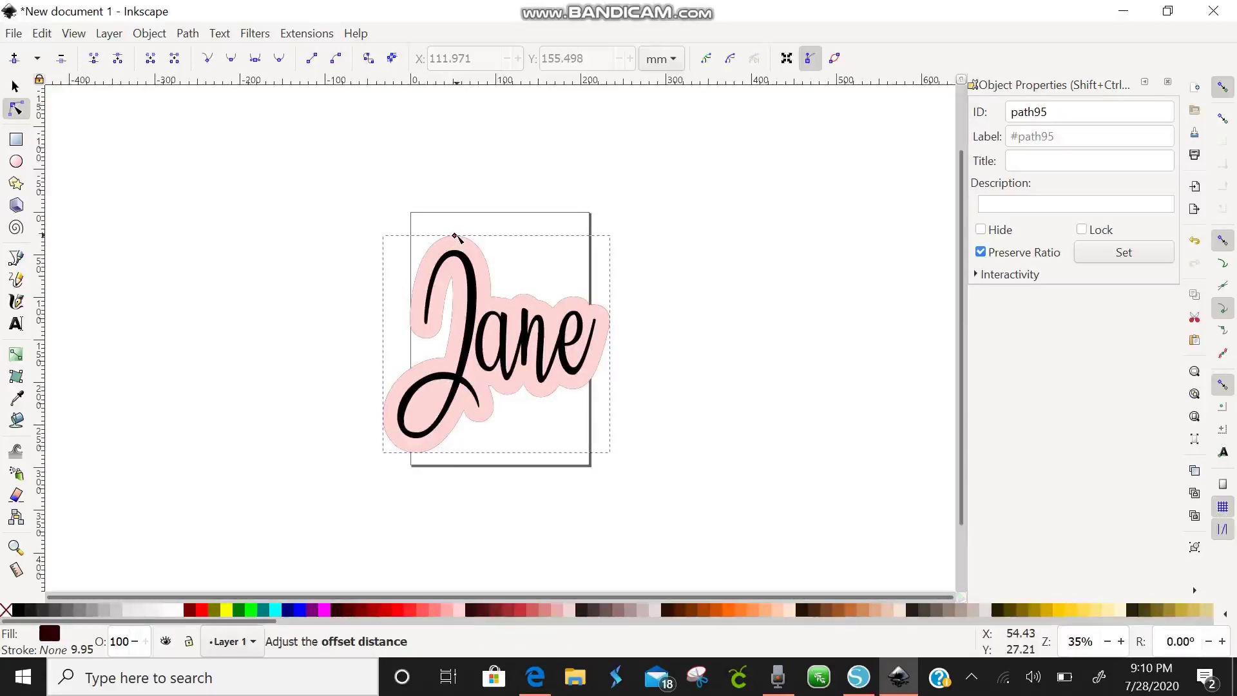
pyautogui.moveTo(454, 235); pyautogui.dragTo(453, 222)
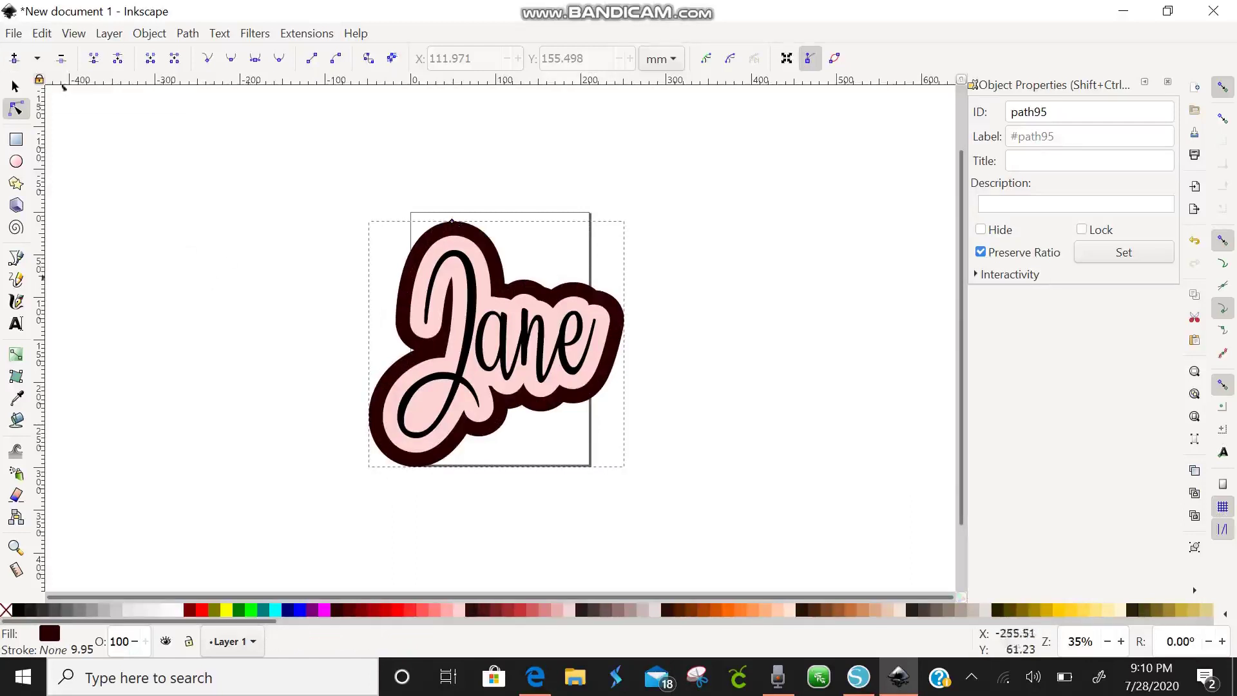
# Step: Save the design as Plain SVG file drawing-4.svg
pyautogui.click(15, 37)
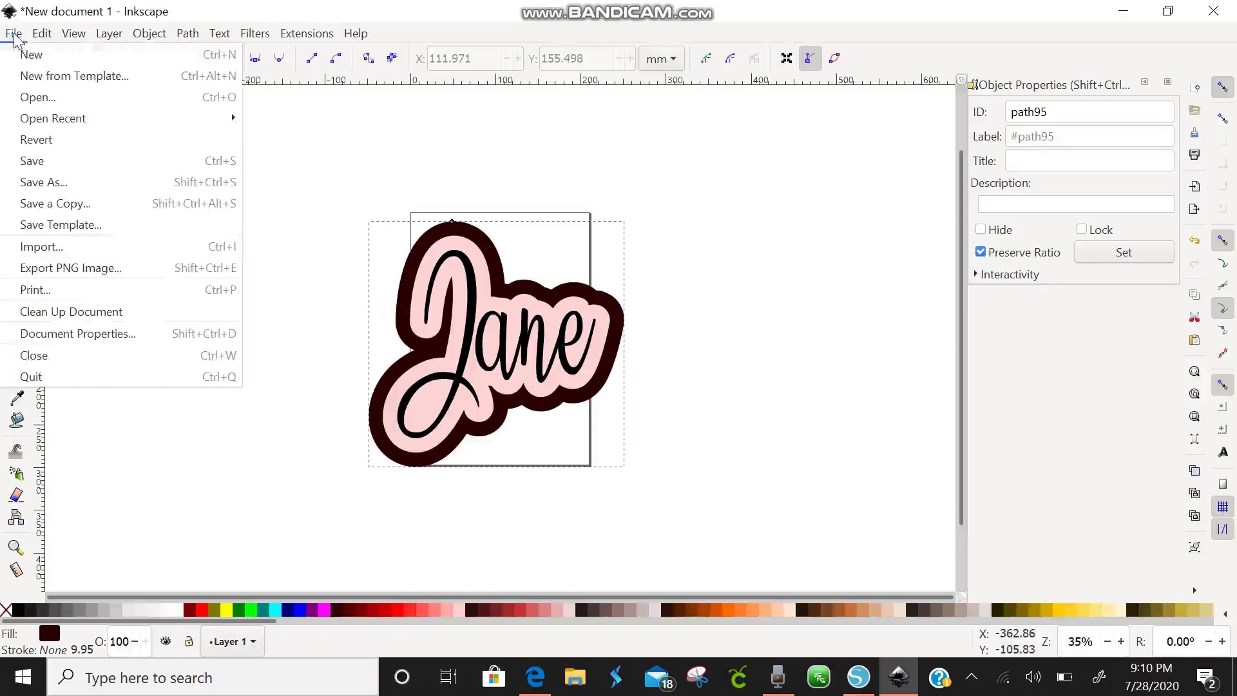
pyautogui.click(64, 190)
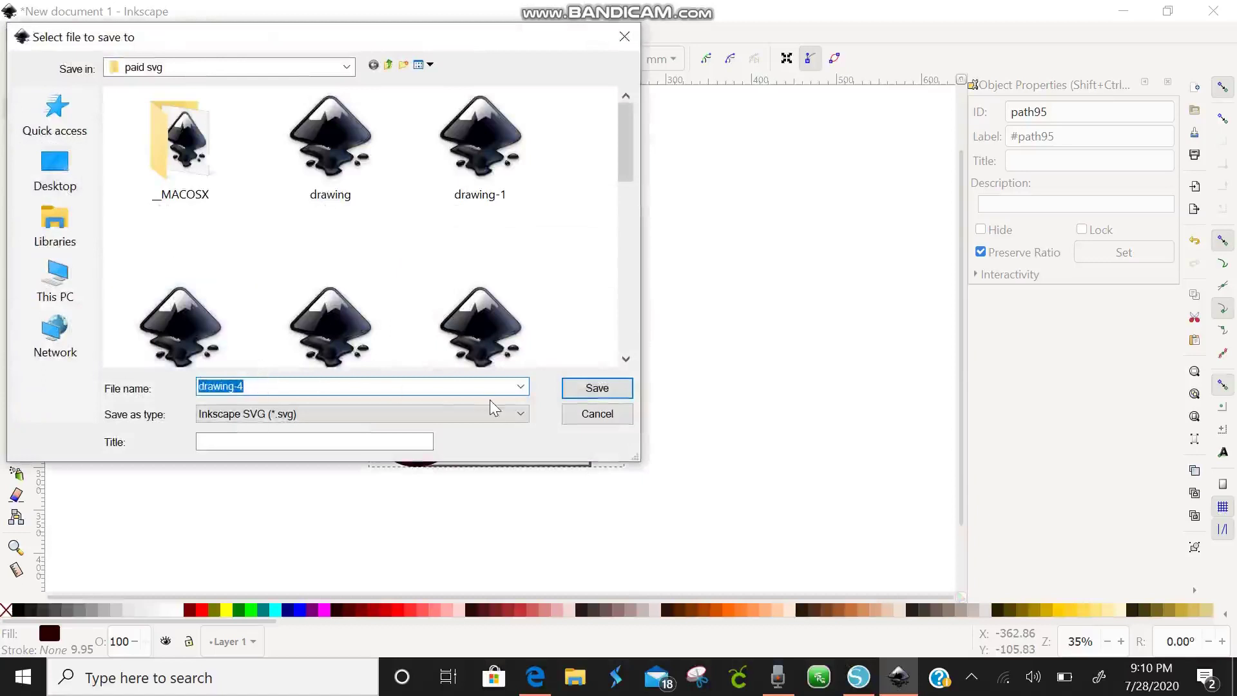
pyautogui.click(437, 414)
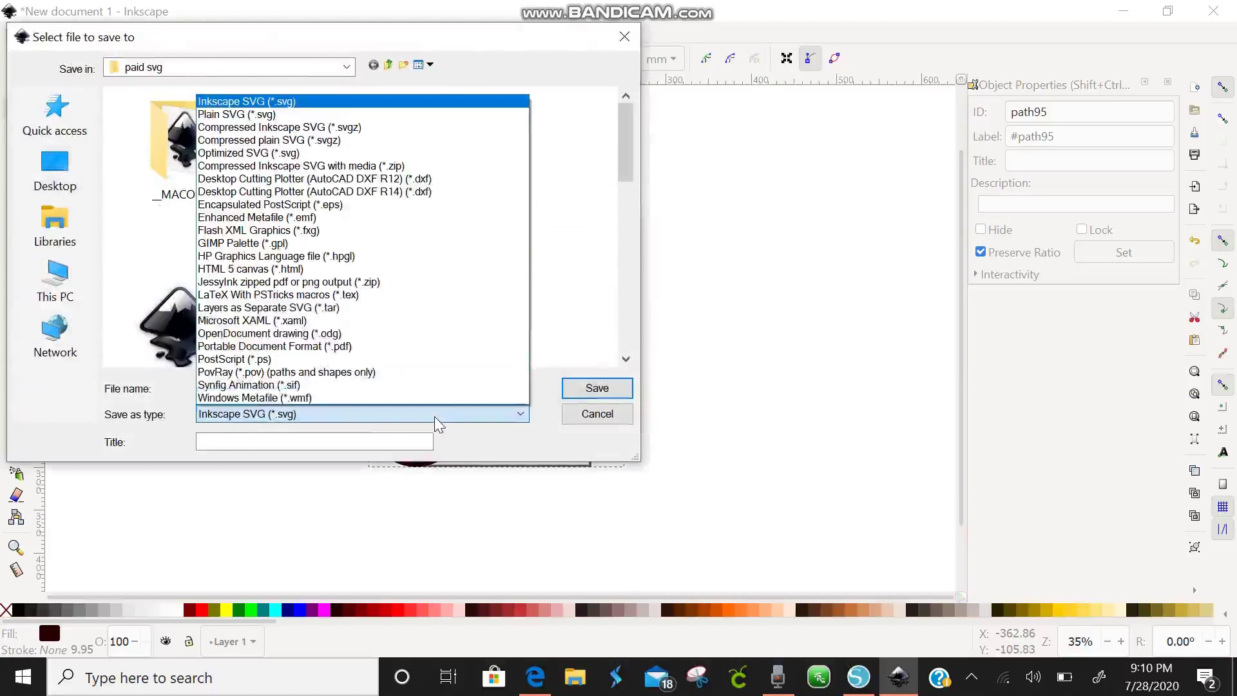
pyautogui.click(394, 114)
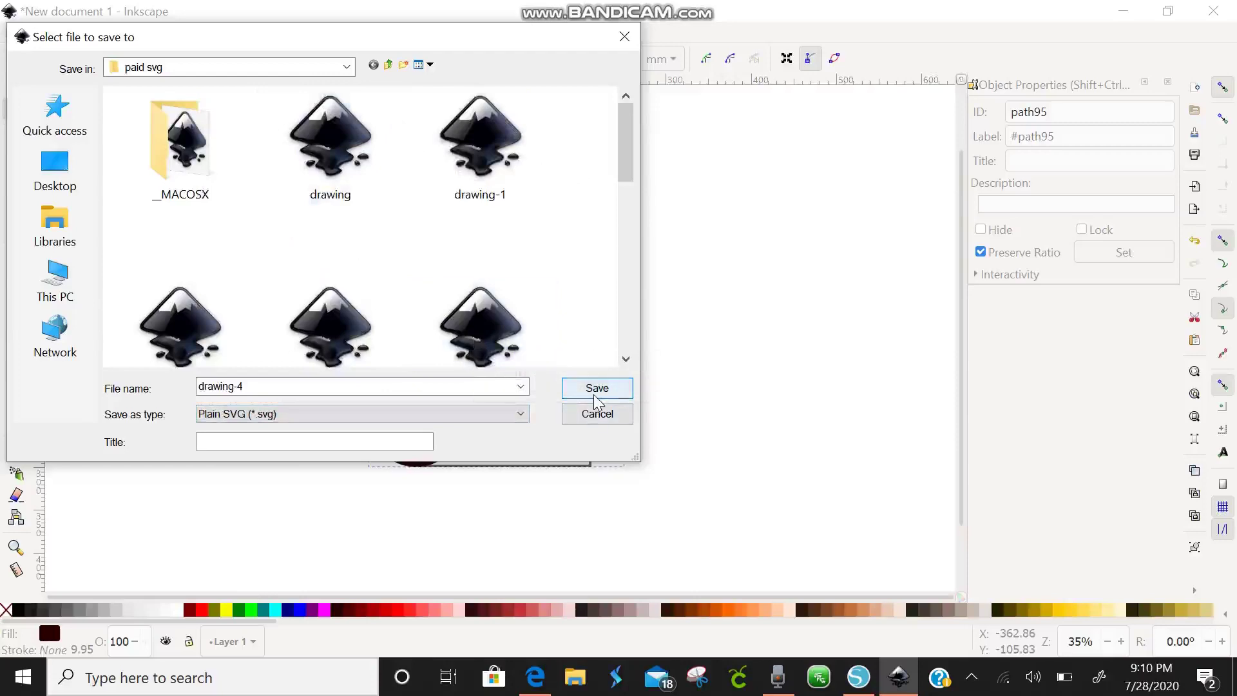
pyautogui.click(597, 390)
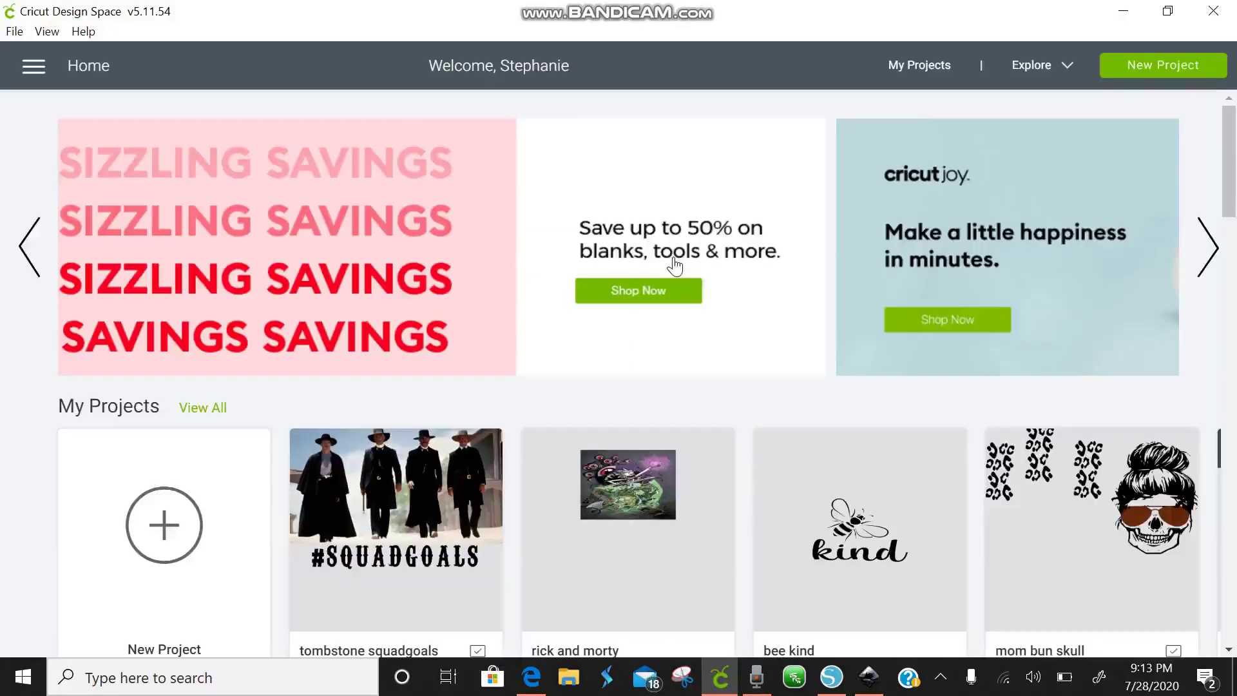
# Step: Start a new blank Cricut project and begin an image upload
pyautogui.click(166, 532)
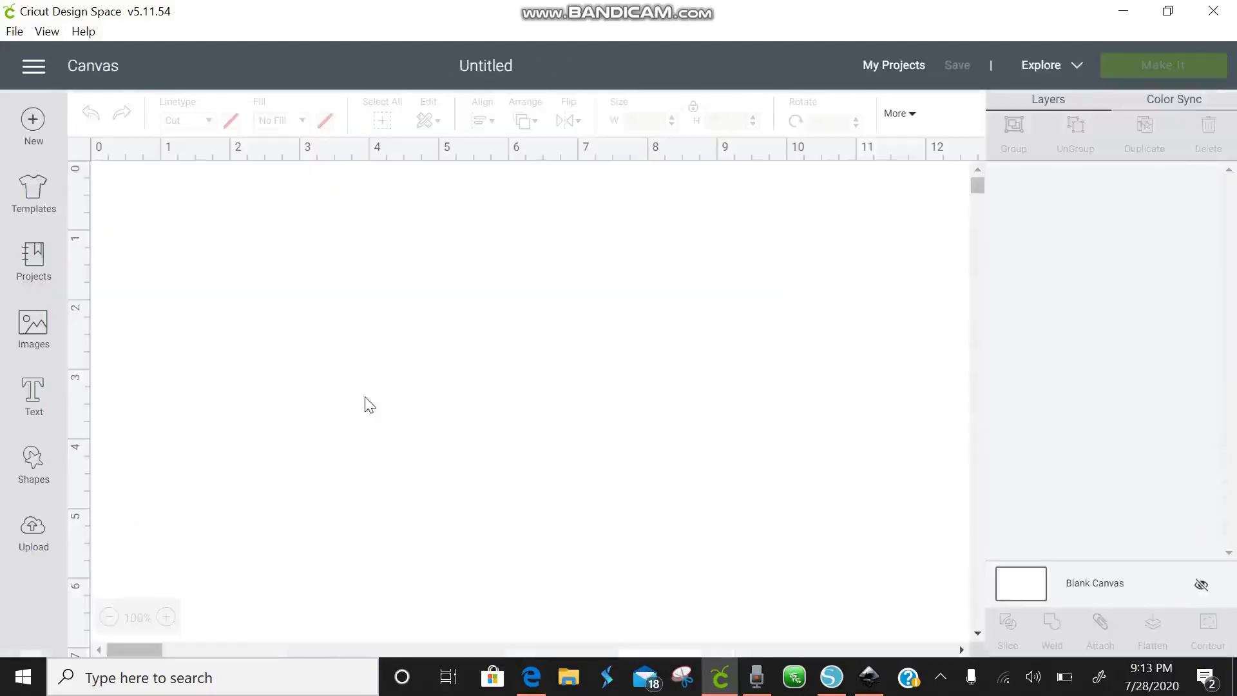
pyautogui.click(37, 530)
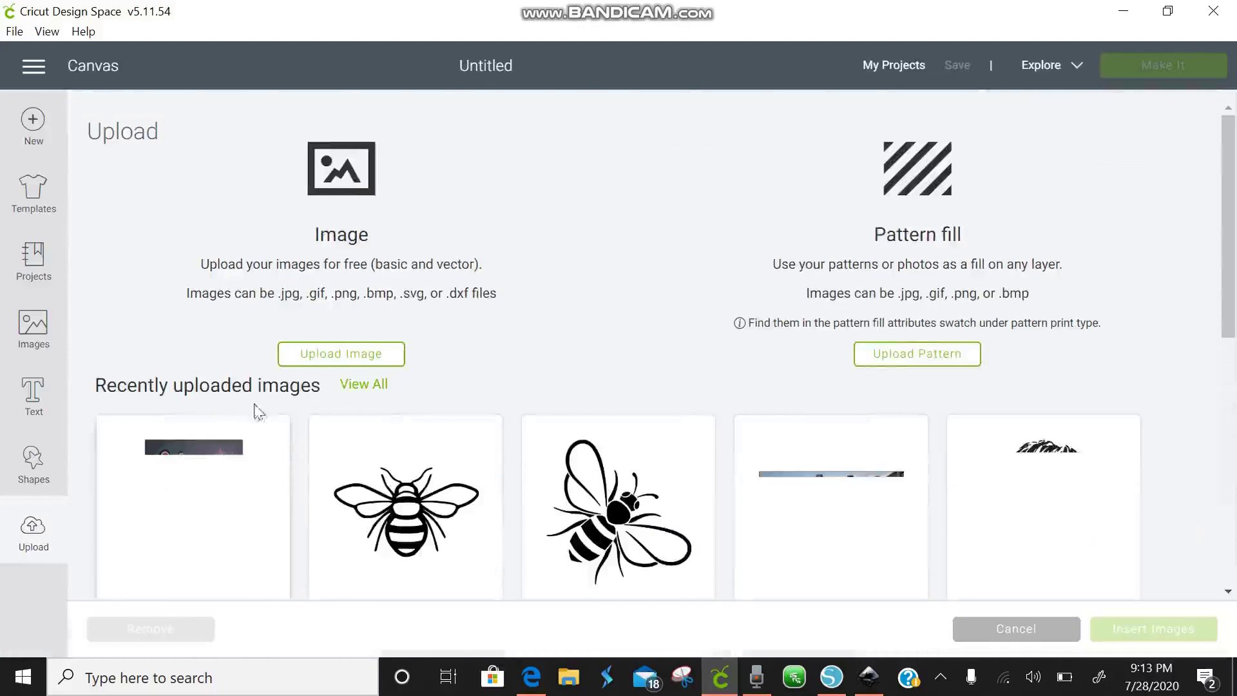
pyautogui.click(343, 366)
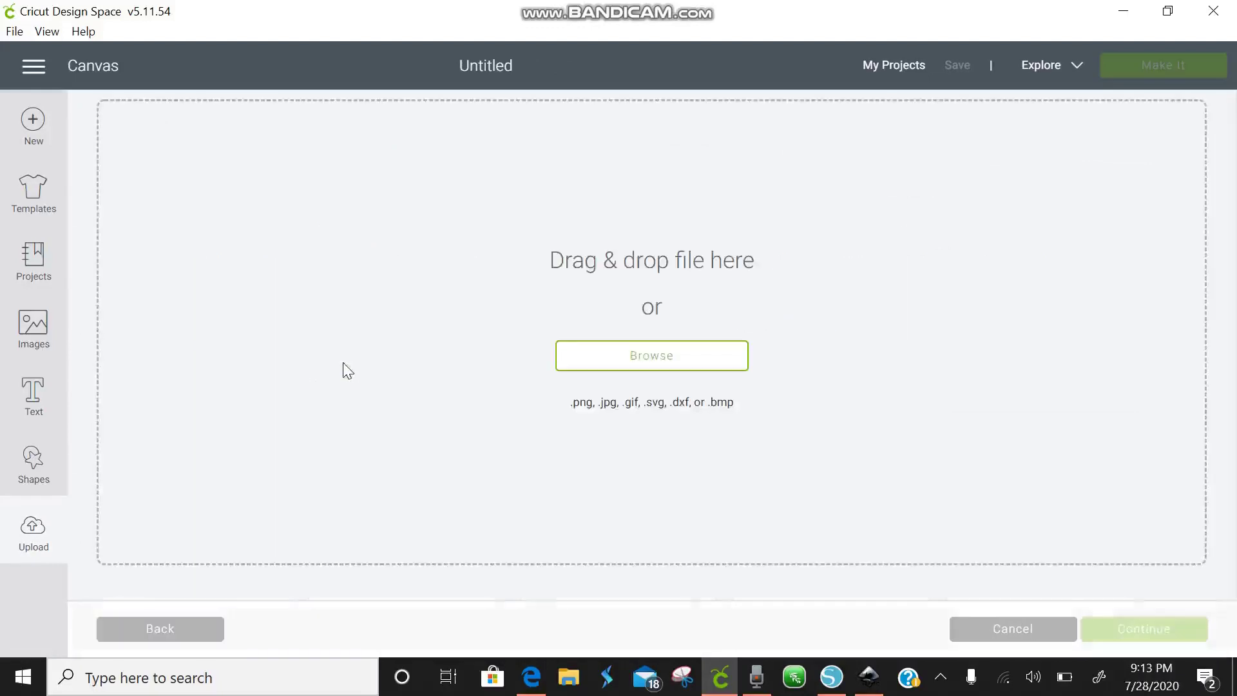
pyautogui.click(609, 362)
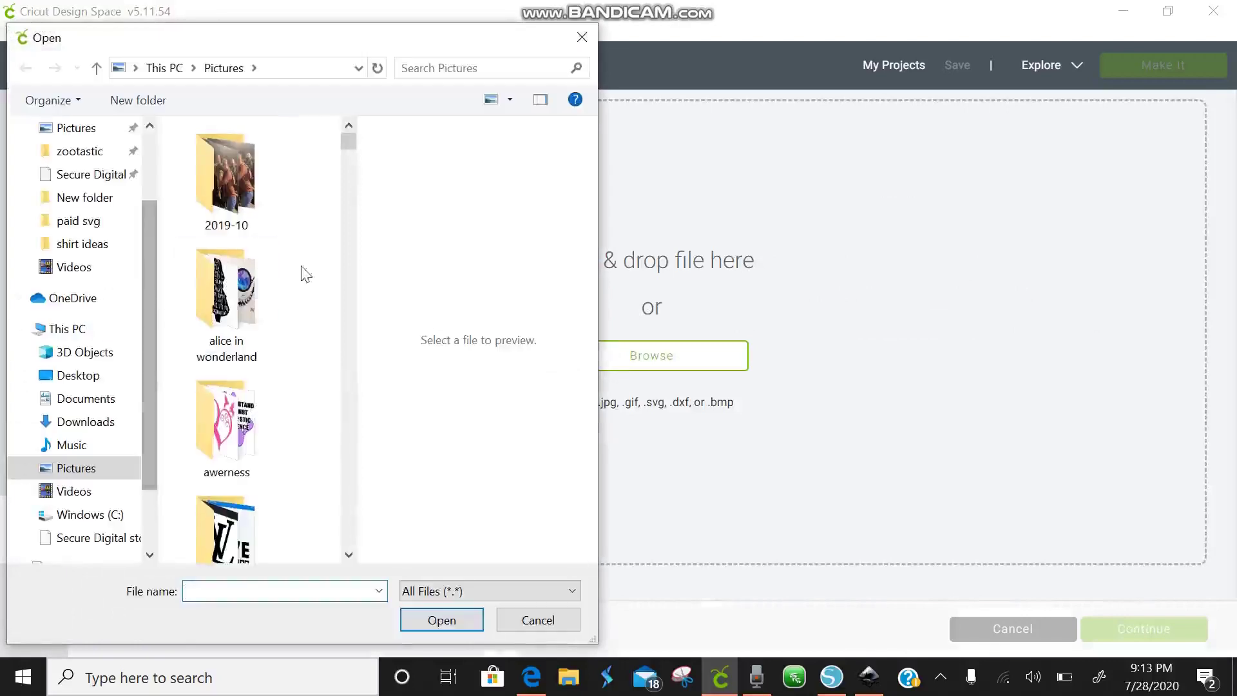
# Step: Upload drawing-4 from Pictures > paid svg as a vector image
pyautogui.scroll(-3, 348, 148)
pyautogui.moveTo(348, 158); pyautogui.dragTo(349, 205)
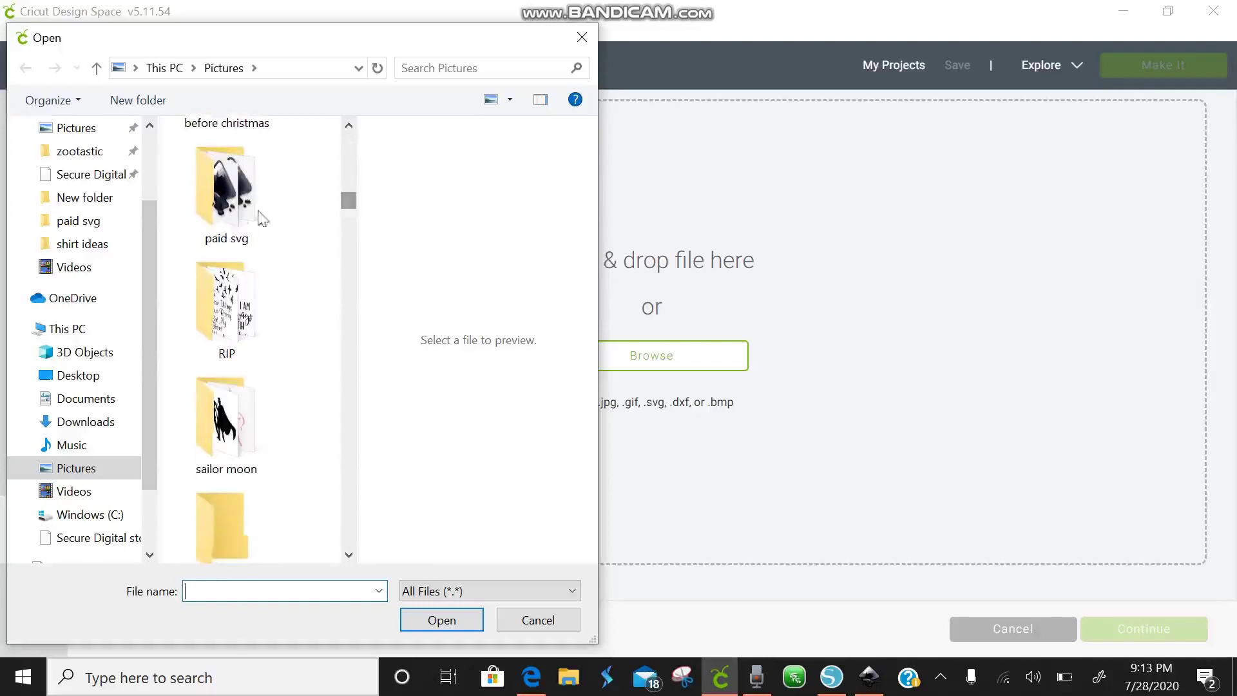
pyautogui.click(213, 213)
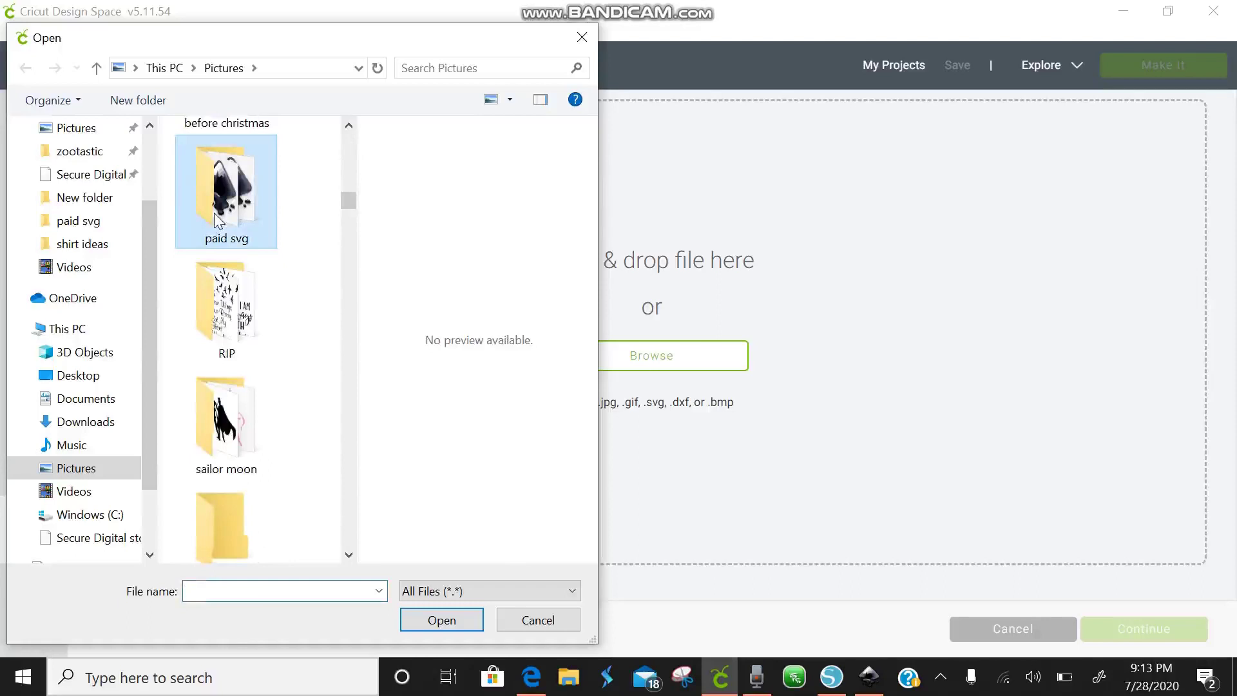
pyautogui.doubleClick(214, 213)
pyautogui.moveTo(349, 166); pyautogui.dragTo(348, 253)
pyautogui.click(256, 239)
pyautogui.doubleClick(257, 238)
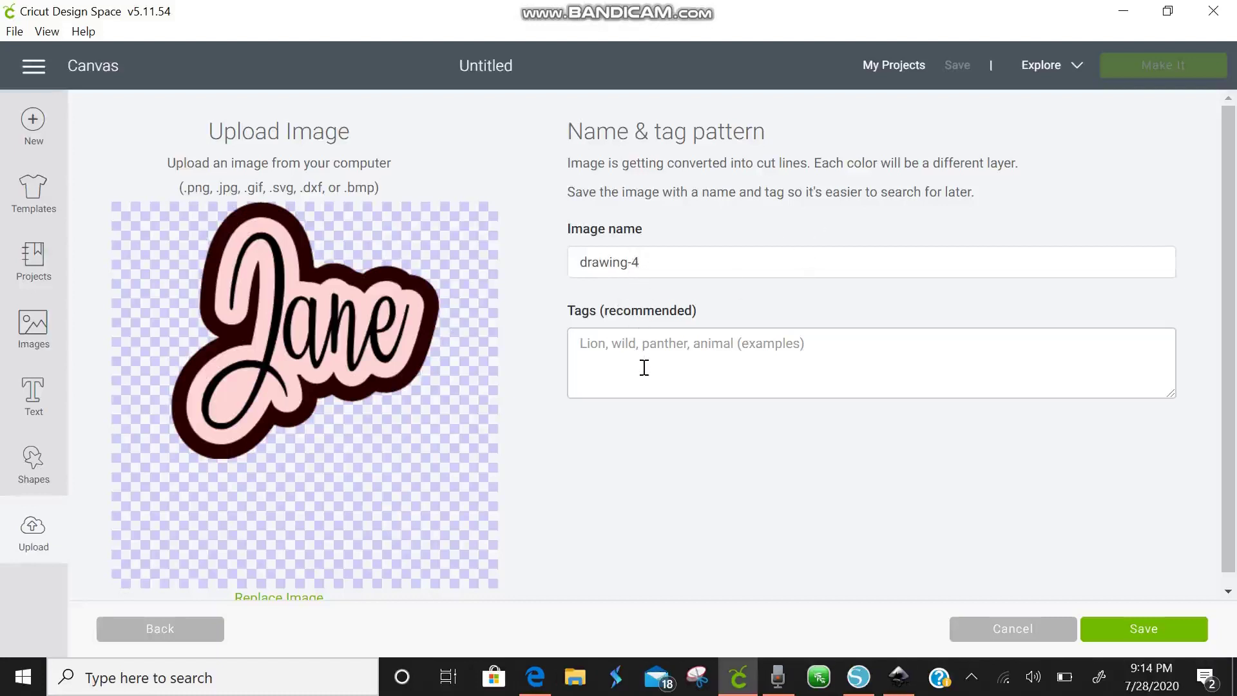
pyautogui.click(1159, 637)
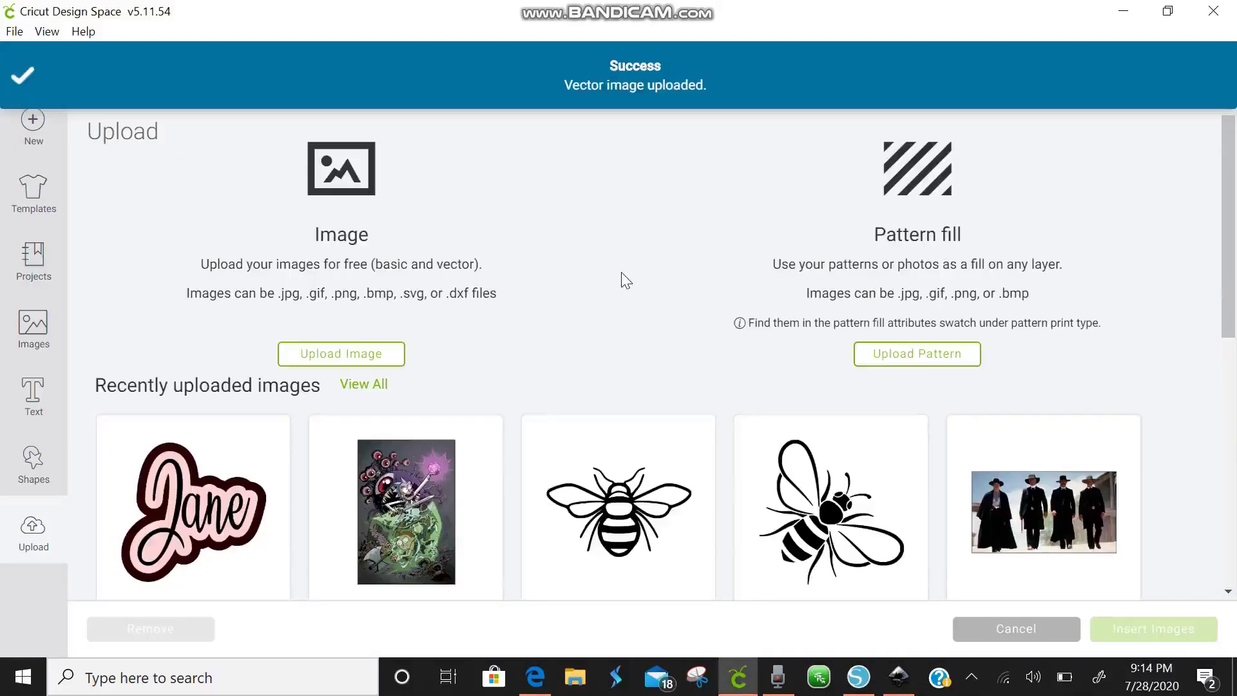
# Step: Insert the uploaded Jane image onto the canvas and resize it to 4.999 × 4.803 in
pyautogui.click(238, 520)
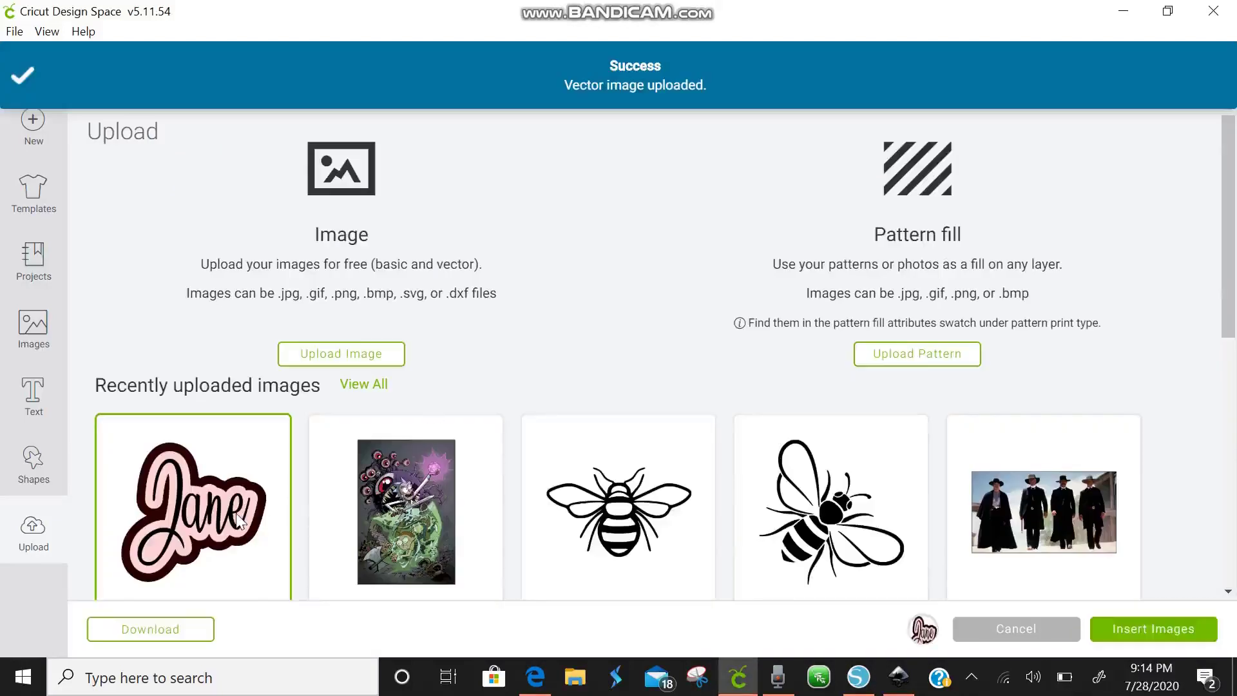
pyautogui.click(1170, 634)
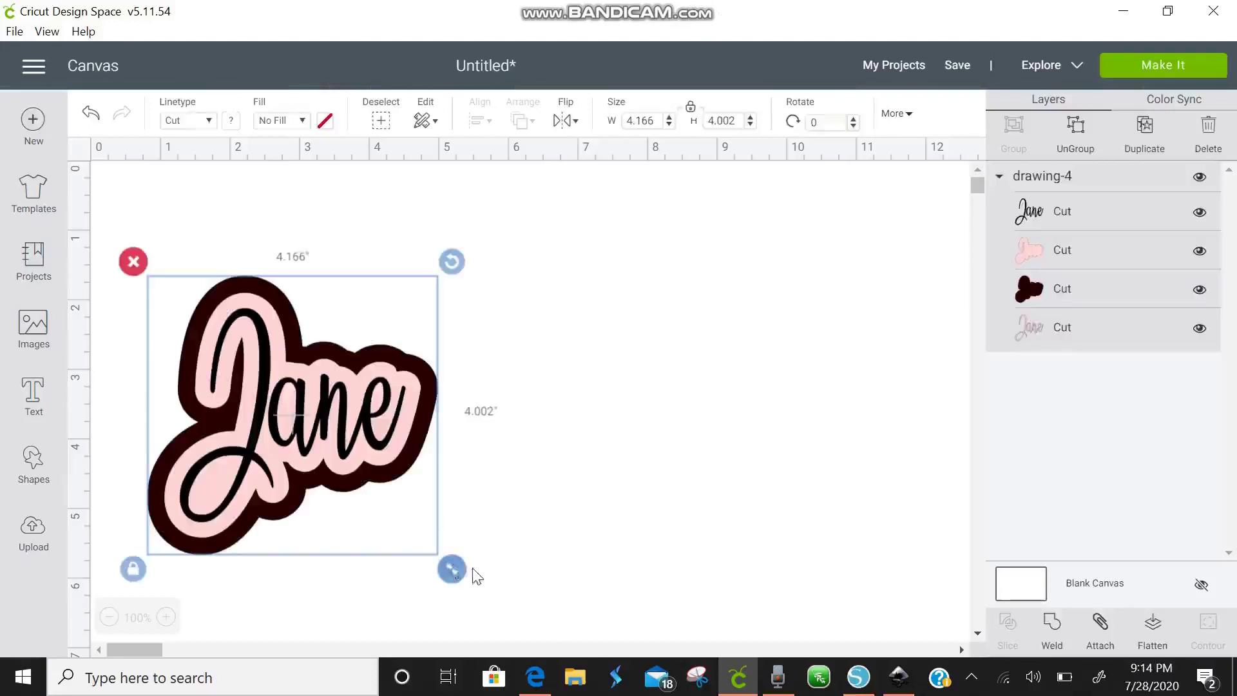
pyautogui.moveTo(453, 570); pyautogui.dragTo(510, 624)
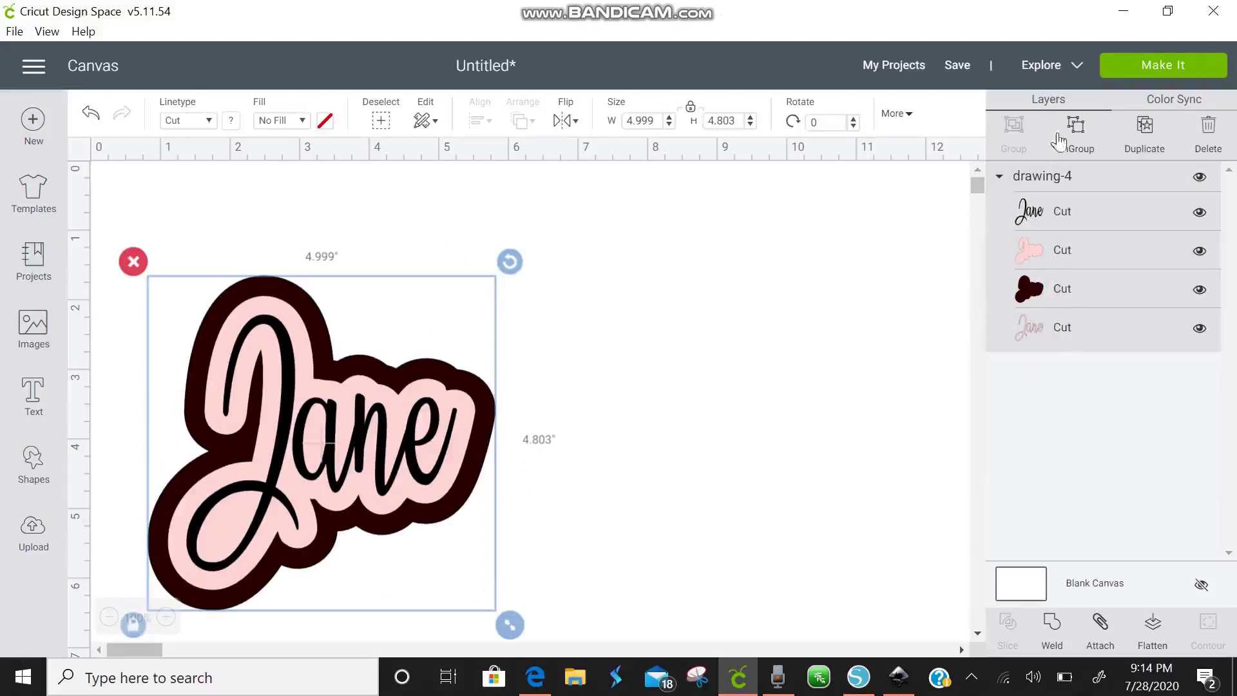
# Step: Ungroup Jane into separate layers and stack the black lettering, pink layer and maroon shape
pyautogui.click(1081, 136)
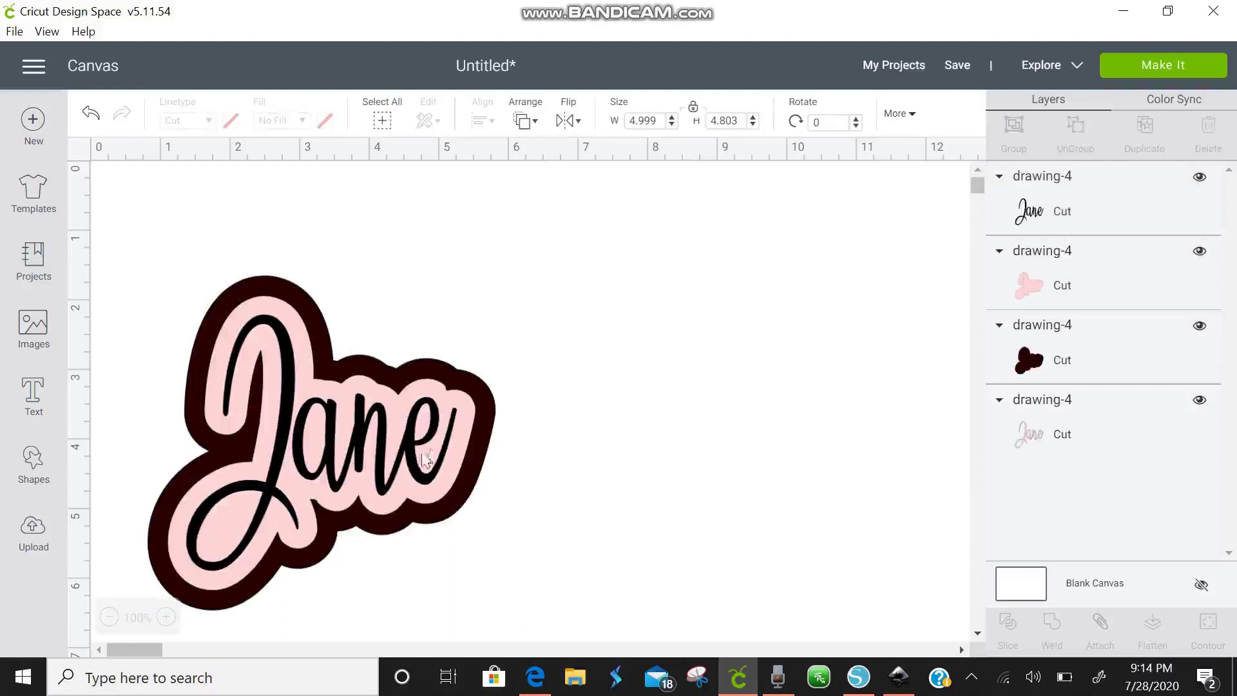
pyautogui.moveTo(411, 461); pyautogui.dragTo(735, 351)
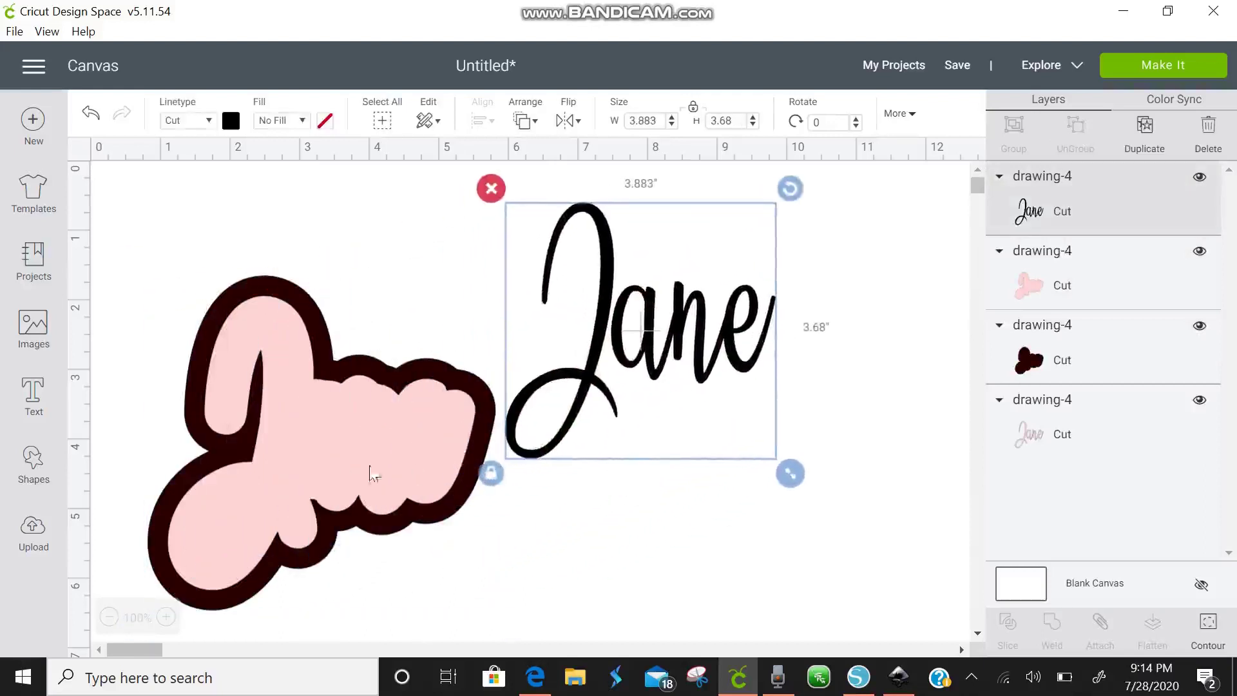
pyautogui.moveTo(295, 459); pyautogui.dragTo(622, 348)
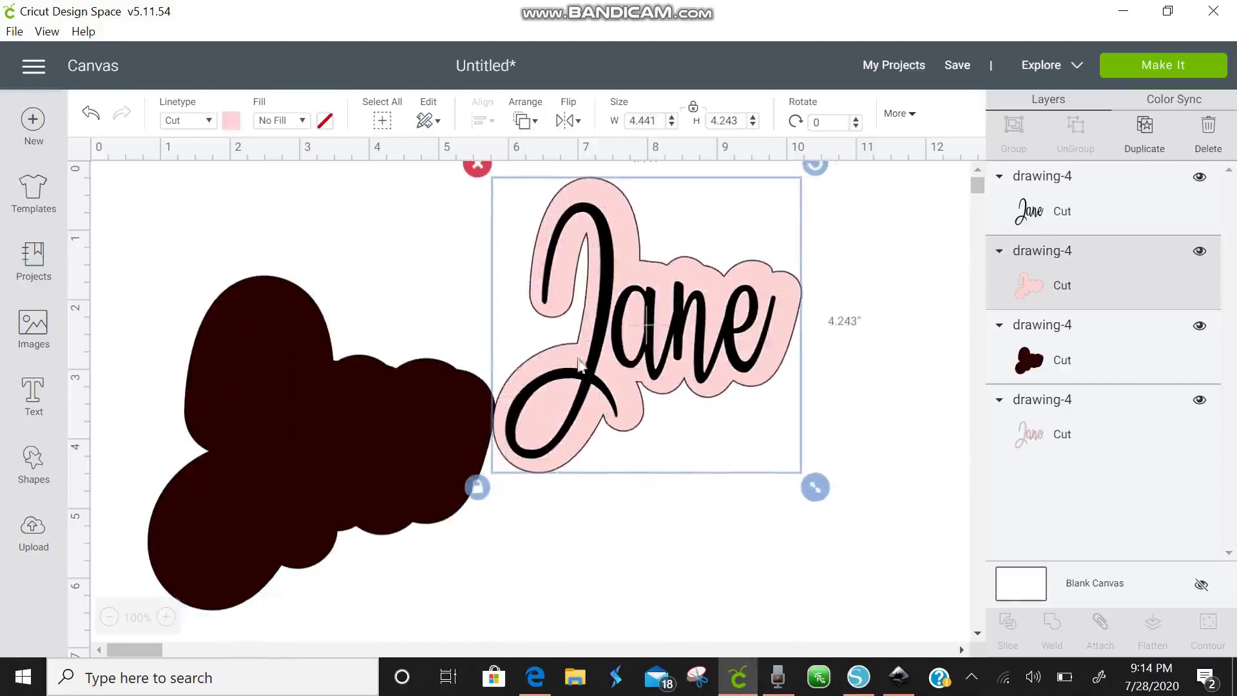
pyautogui.moveTo(420, 434); pyautogui.dragTo(758, 328)
# Step: Undo the last two moves and delete the extra pink Jane outline layer
pyautogui.hotkey('ctrl', 'z')
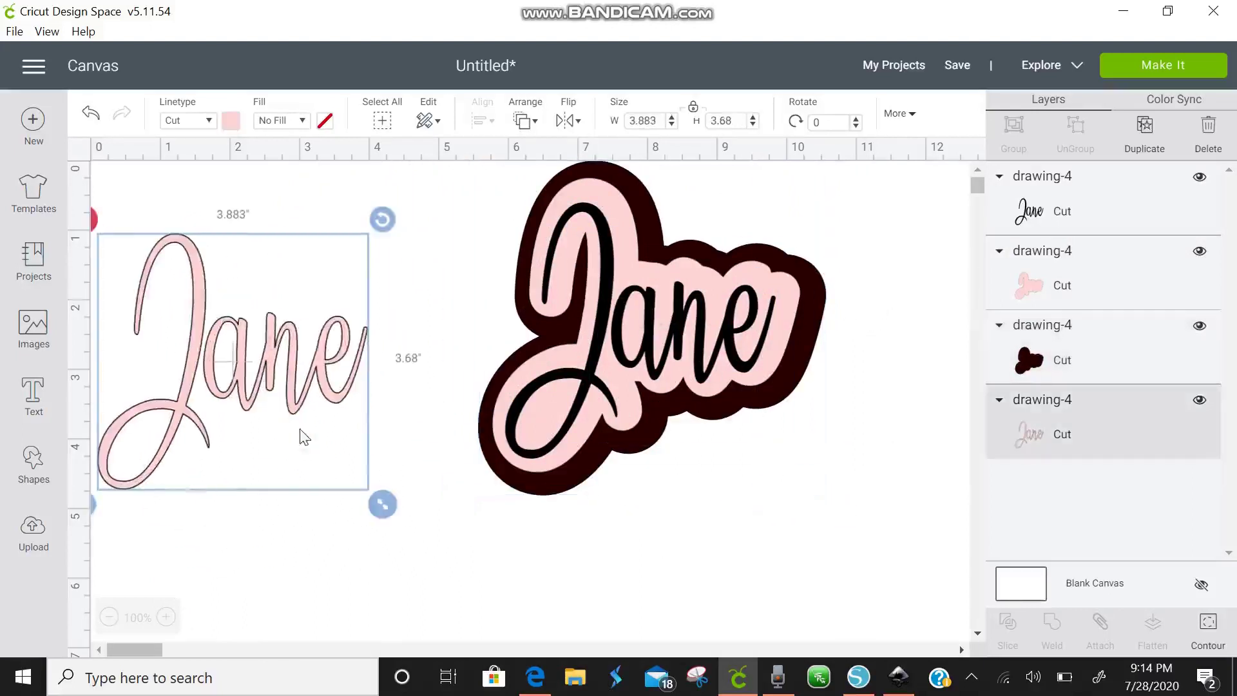
pyautogui.hotkey('ctrl', 'z')
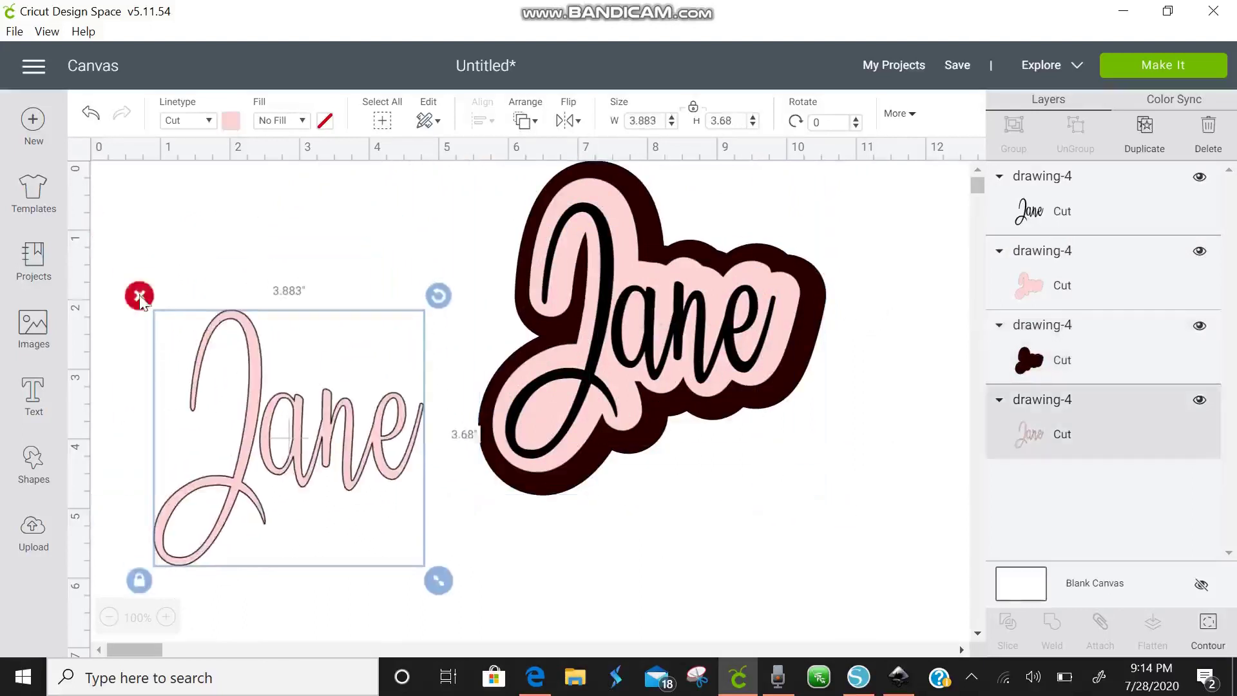
pyautogui.click(140, 296)
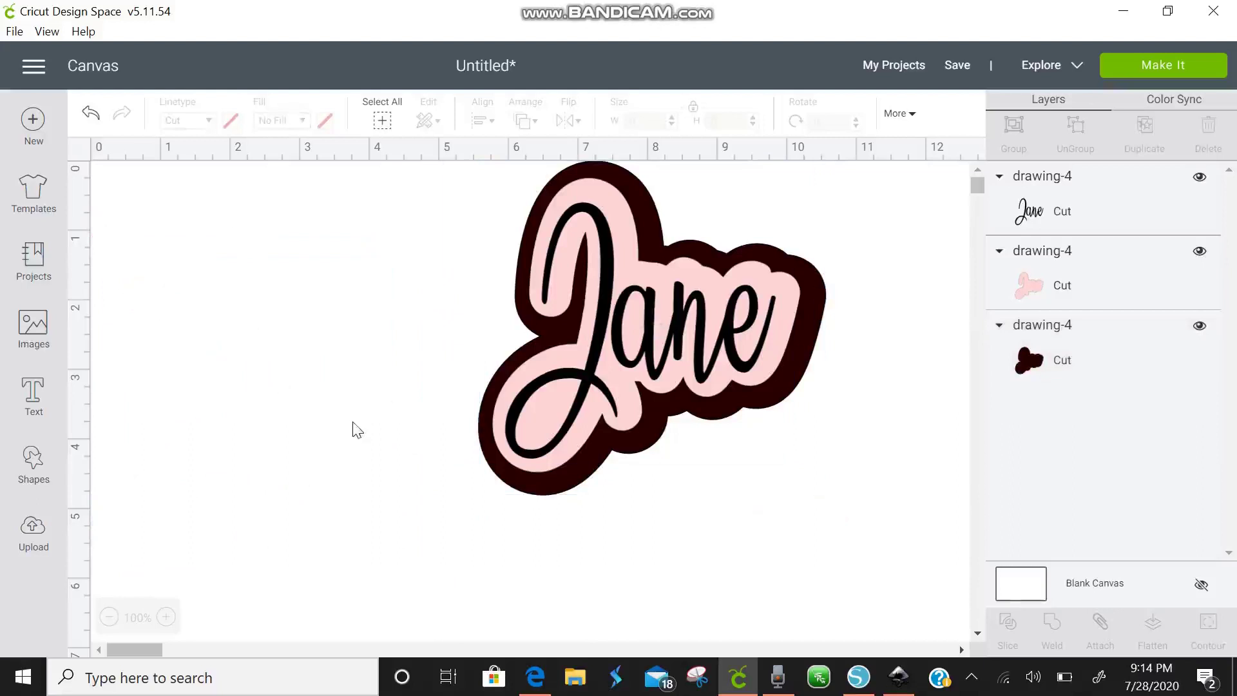
pyautogui.click(623, 384)
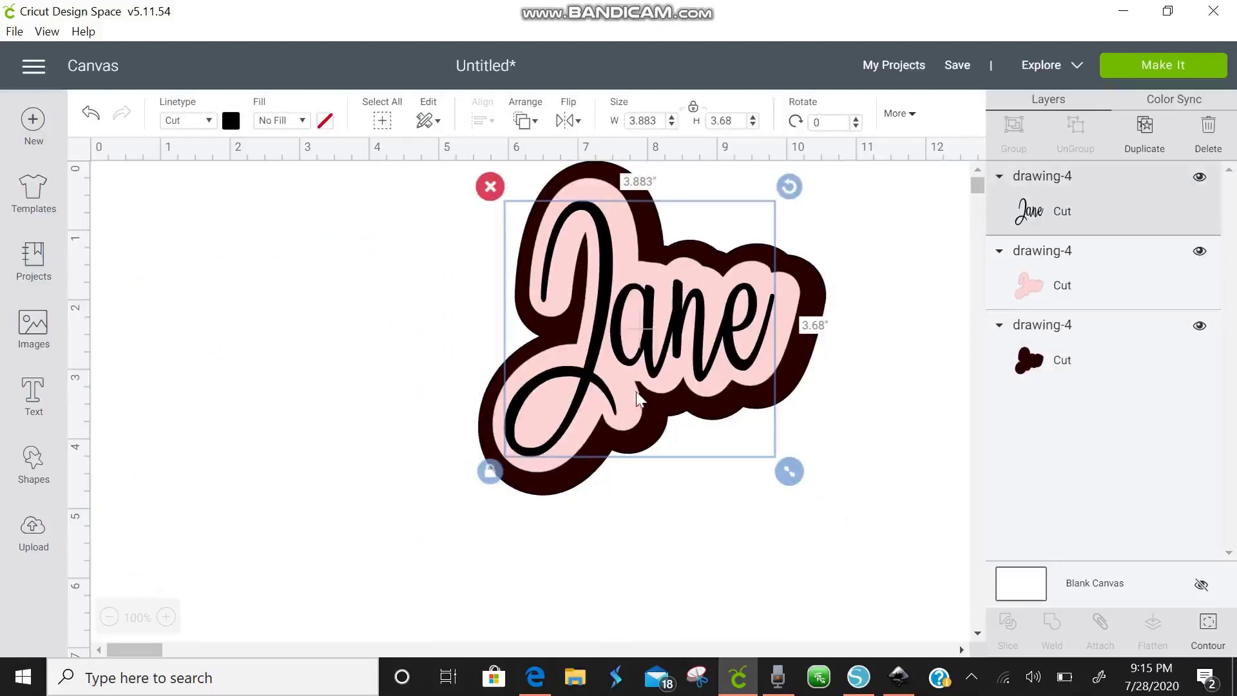
# Step: Nudge the black Jane lettering slightly right so it sits centred on the pink layer
pyautogui.click(645, 396)
pyautogui.moveTo(642, 393); pyautogui.dragTo(642, 392)
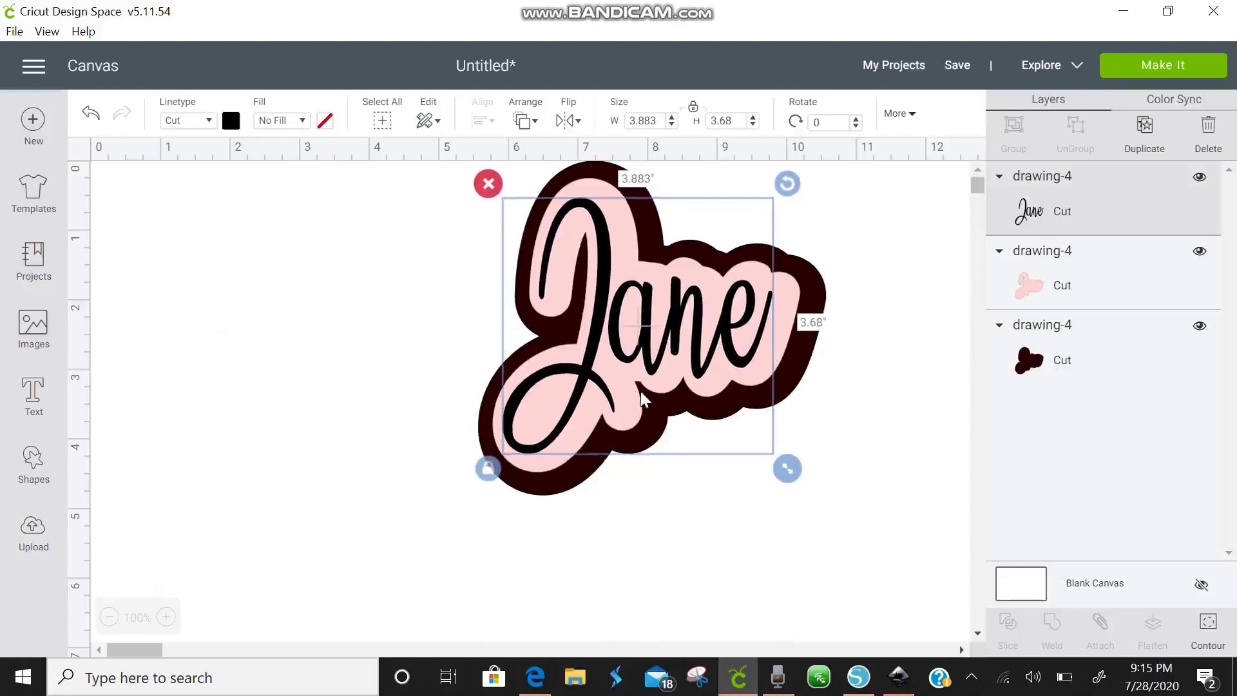
pyautogui.click(1124, 271)
pyautogui.moveTo(762, 339); pyautogui.dragTo(769, 340)
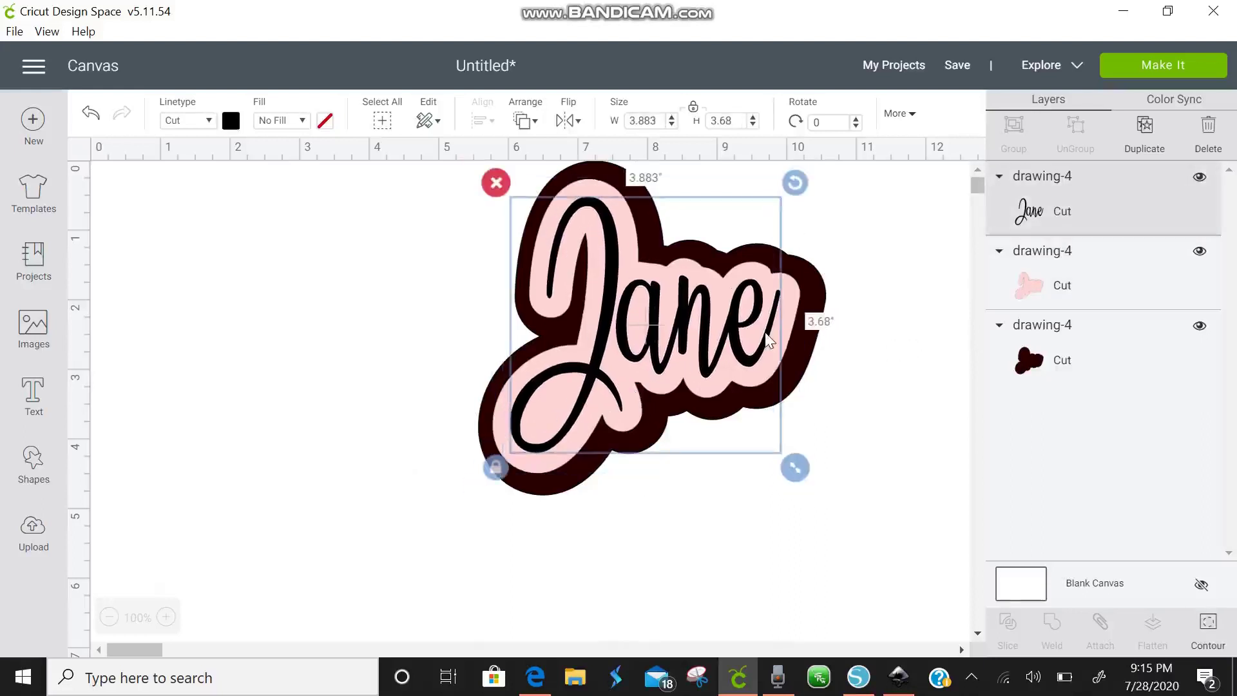